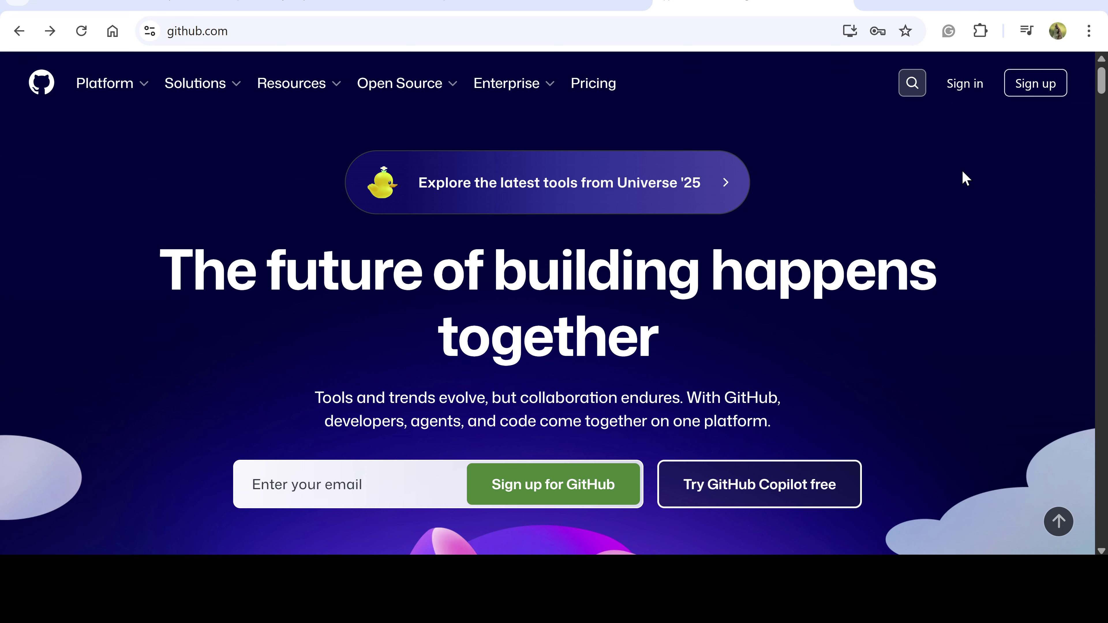
Start a new GitHub account sign-up and enter the e-mail address and a password
{"action": "left_click", "coordinate": [1021, 83]}
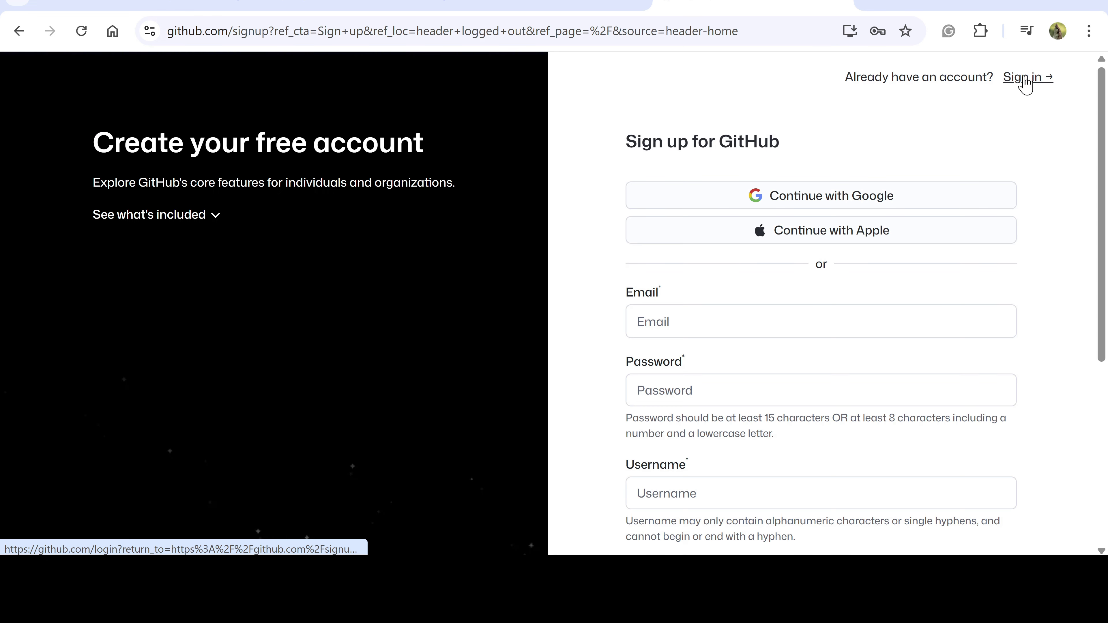
{"action": "left_click", "coordinate": [680, 323]}
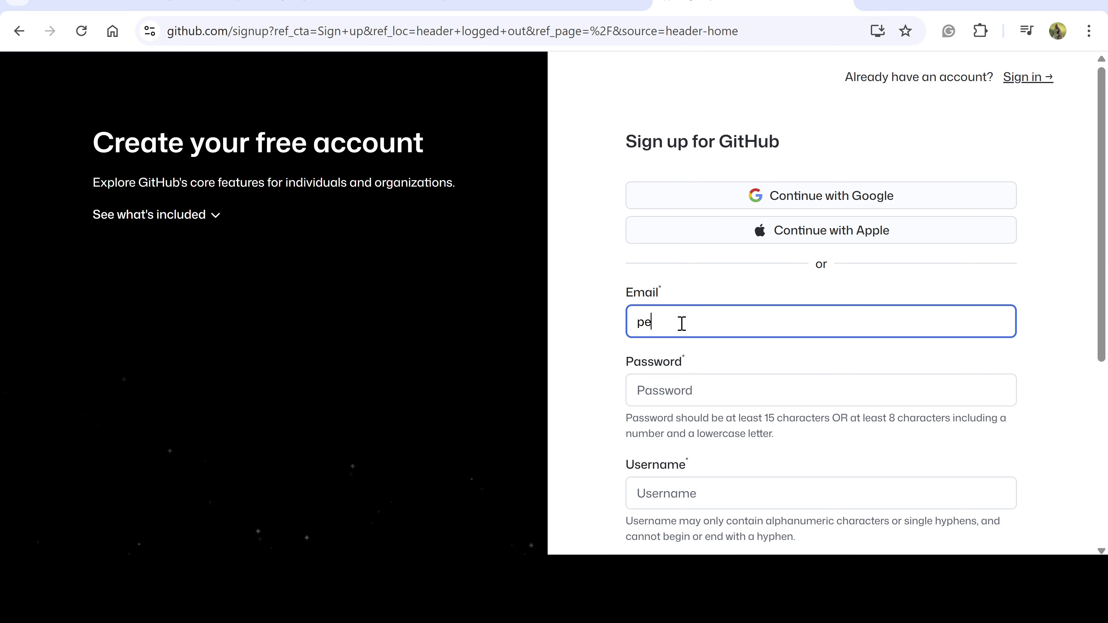
{"action": "left_click", "coordinate": [676, 393]}
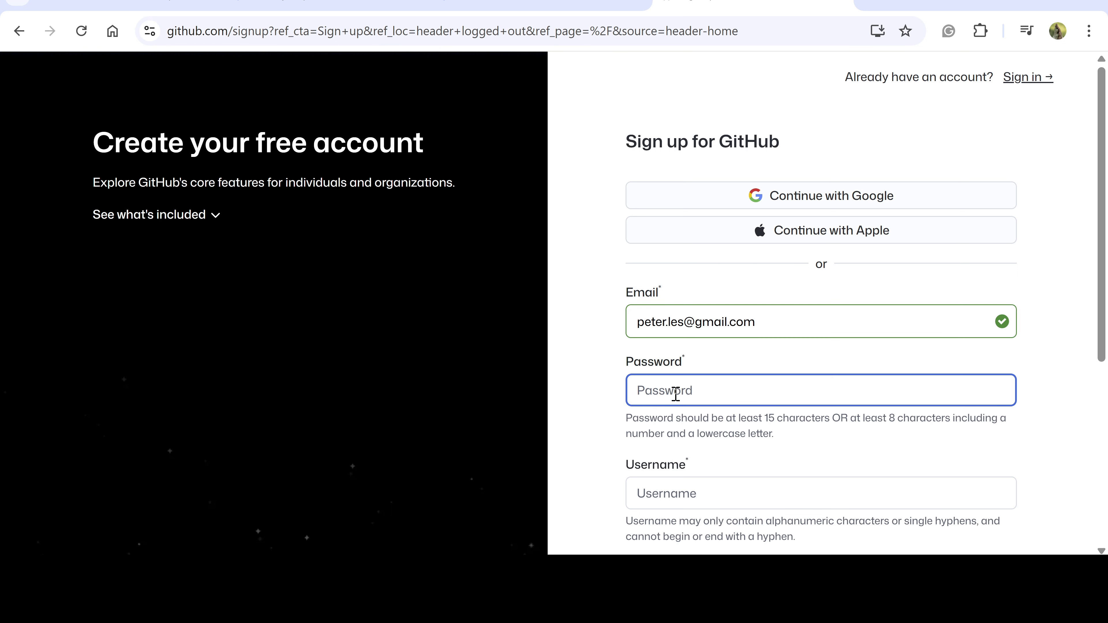
{"action": "type", "text": "•••••"}
Strengthen the password, then enter the account's username
{"action": "left_click", "coordinate": [673, 492]}
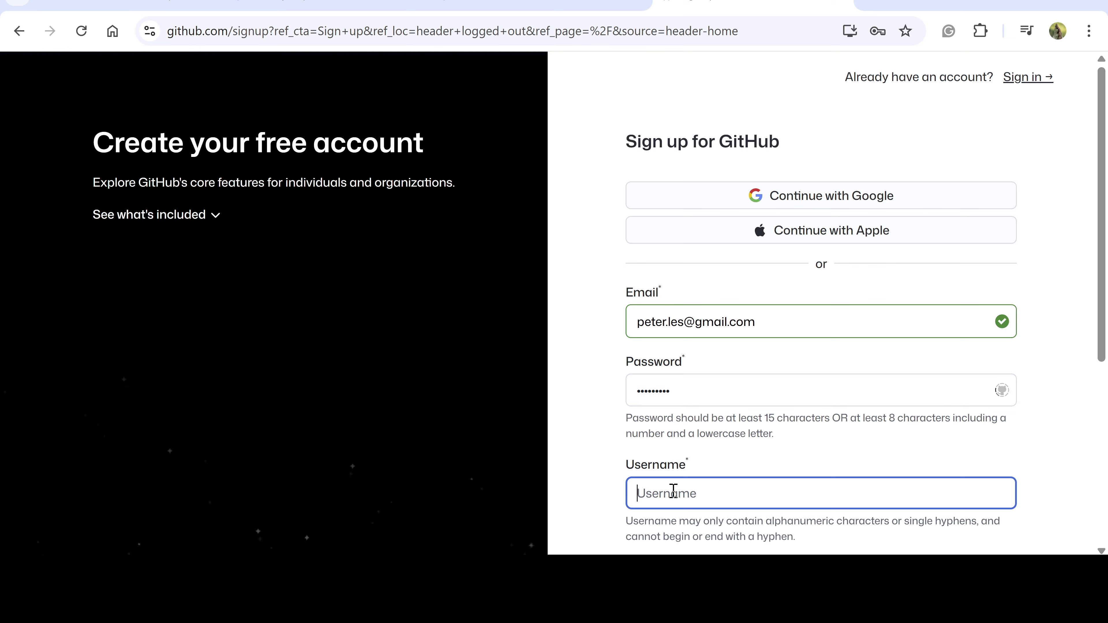
{"action": "left_click", "coordinate": [694, 387]}
{"action": "type", "text": "•••"}
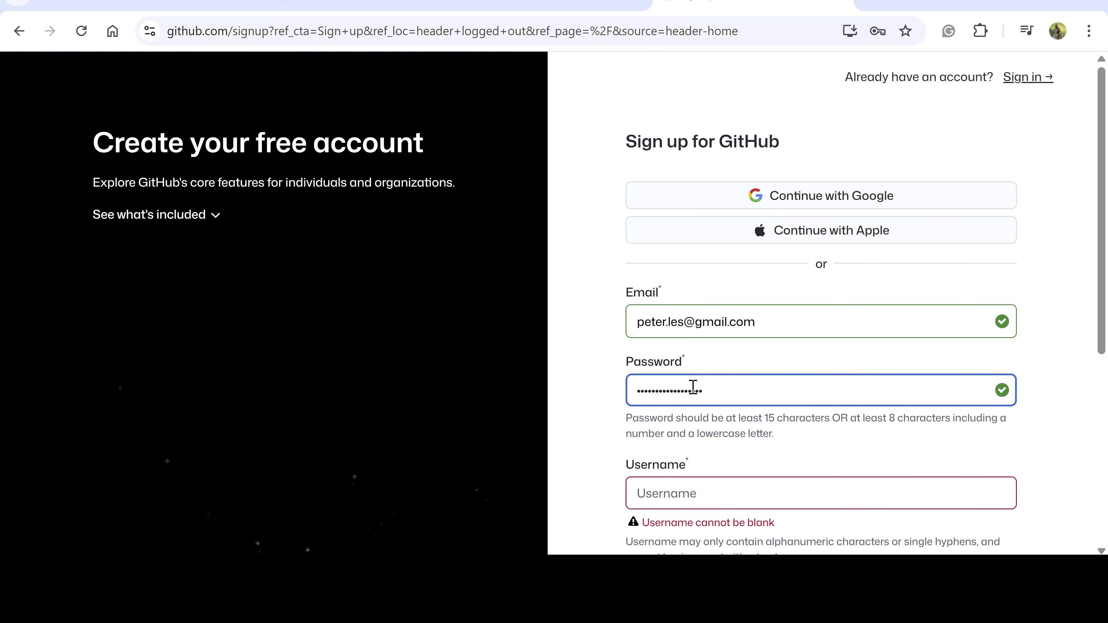
{"action": "left_click", "coordinate": [682, 492]}
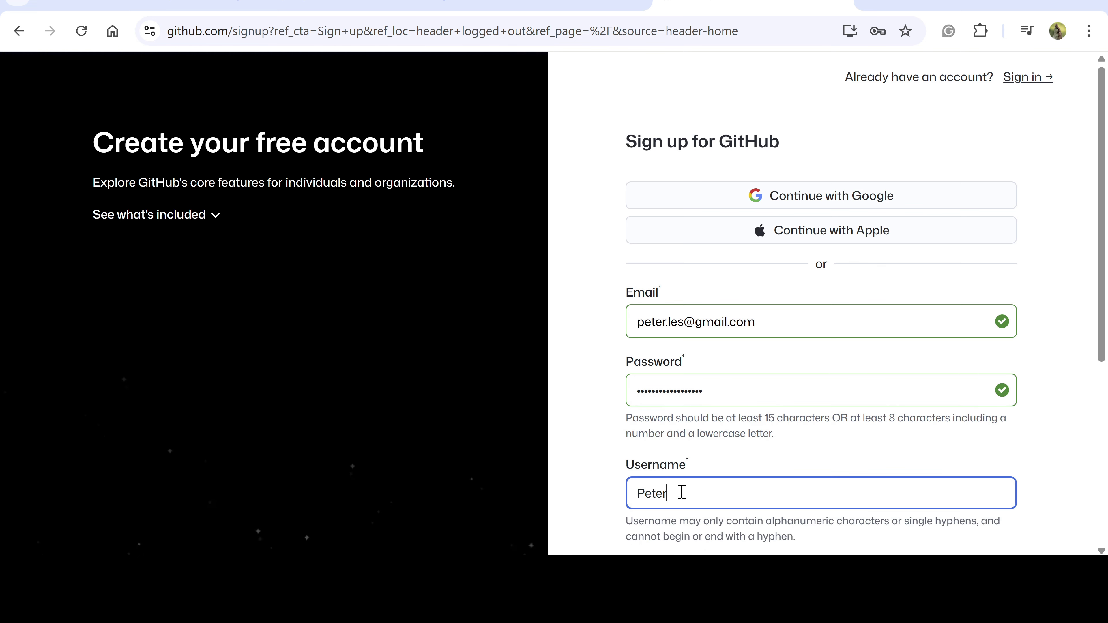
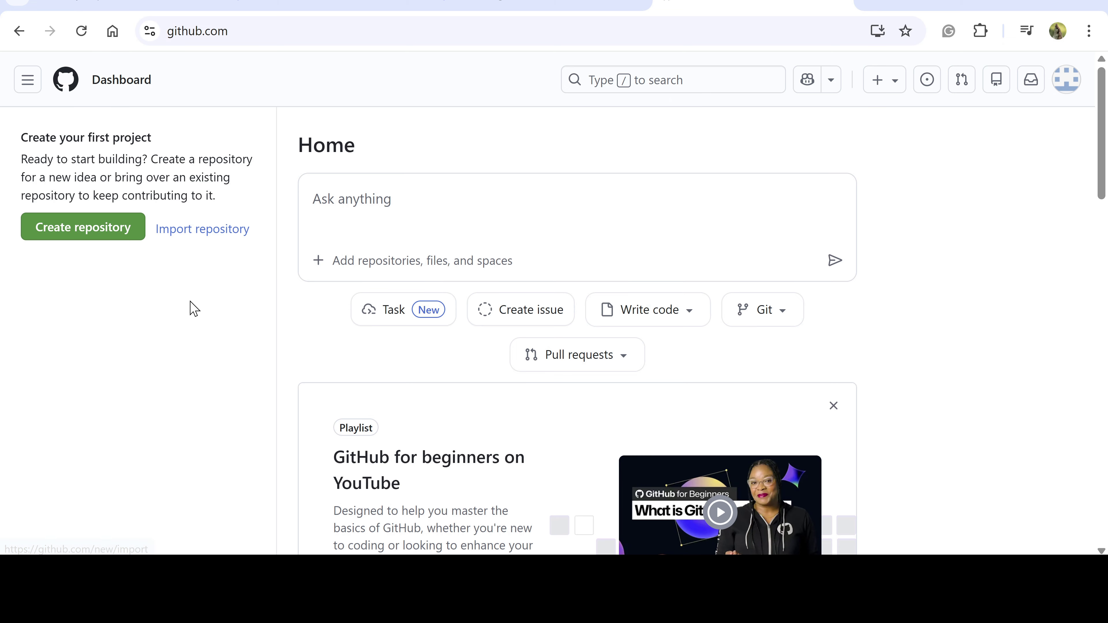
Create the public repository 'speeddatingslovensko' with a README file included
{"action": "left_click", "coordinate": [65, 228]}
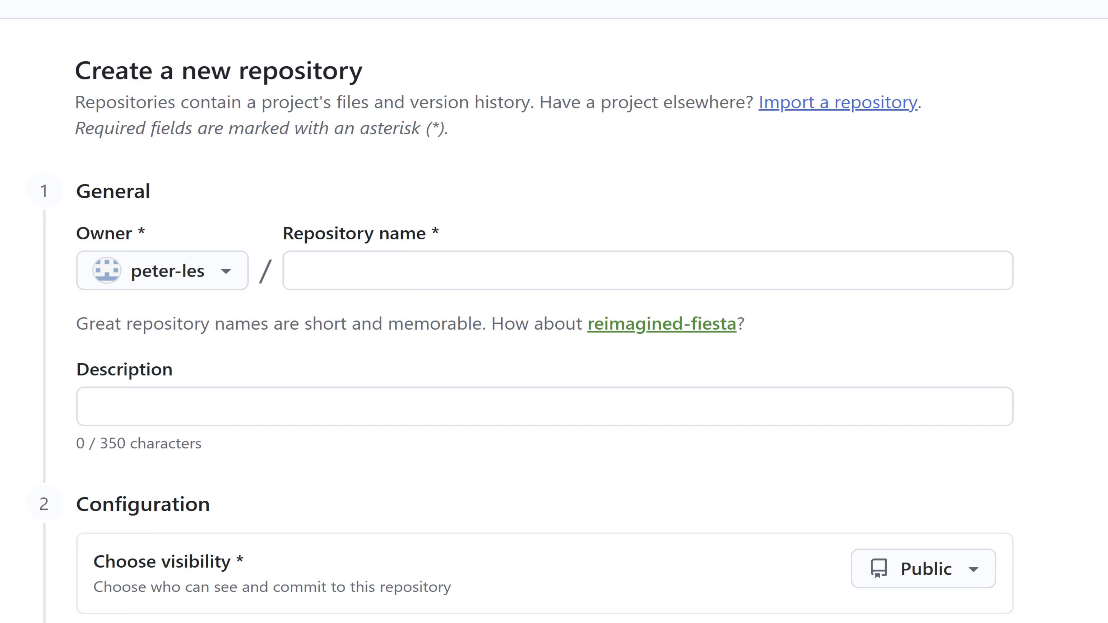
{"action": "left_click", "coordinate": [322, 270]}
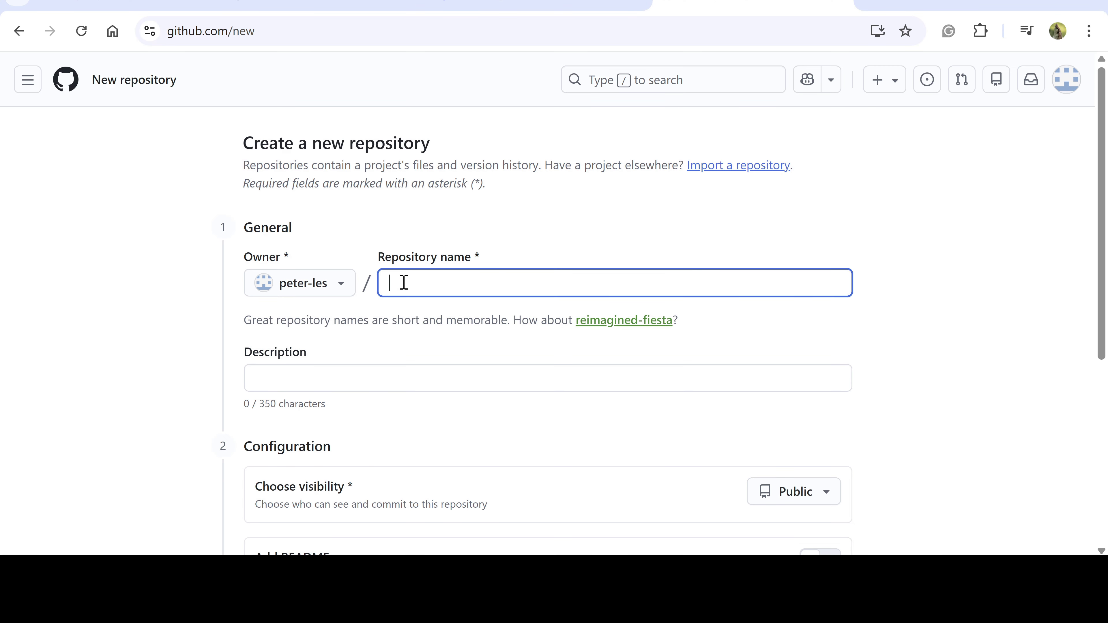
{"action": "type", "text": "speeddatingslovensko"}
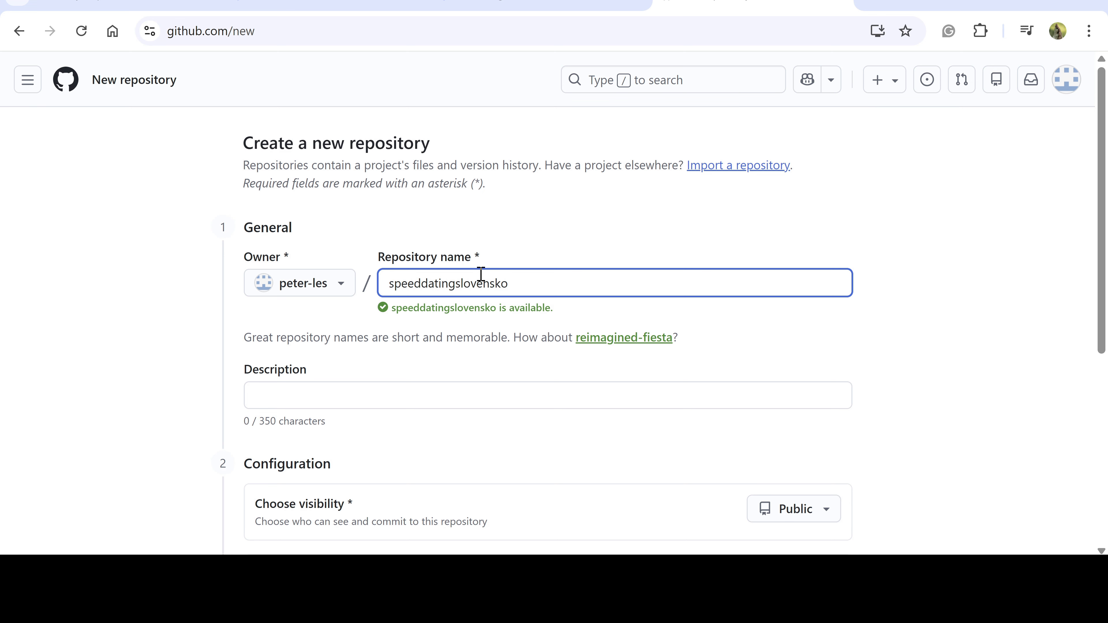
{"action": "scroll", "coordinate": [397, 354], "scroll_direction": "down", "scroll_amount": 4}
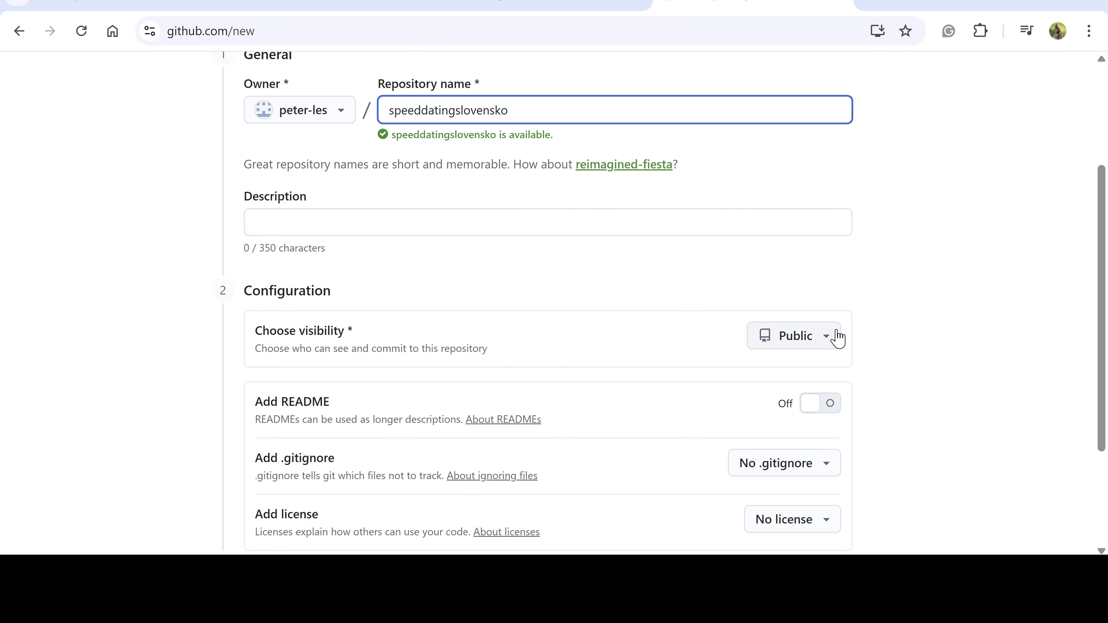
{"action": "left_click", "coordinate": [830, 343]}
{"action": "left_click", "coordinate": [830, 343]}
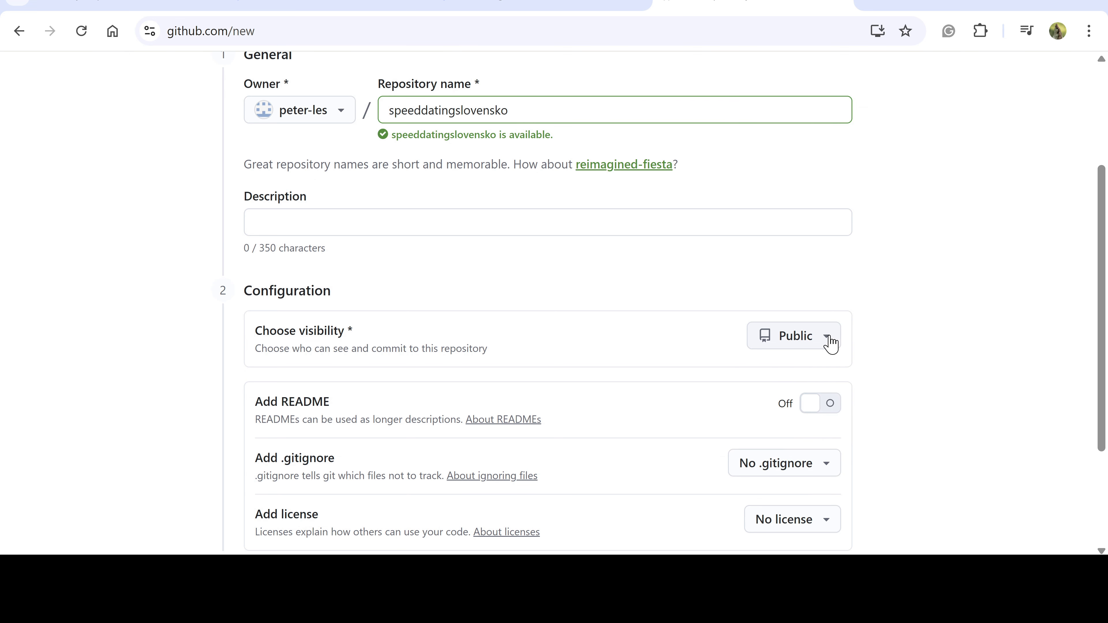
{"action": "scroll", "coordinate": [633, 342], "scroll_direction": "down", "scroll_amount": 4}
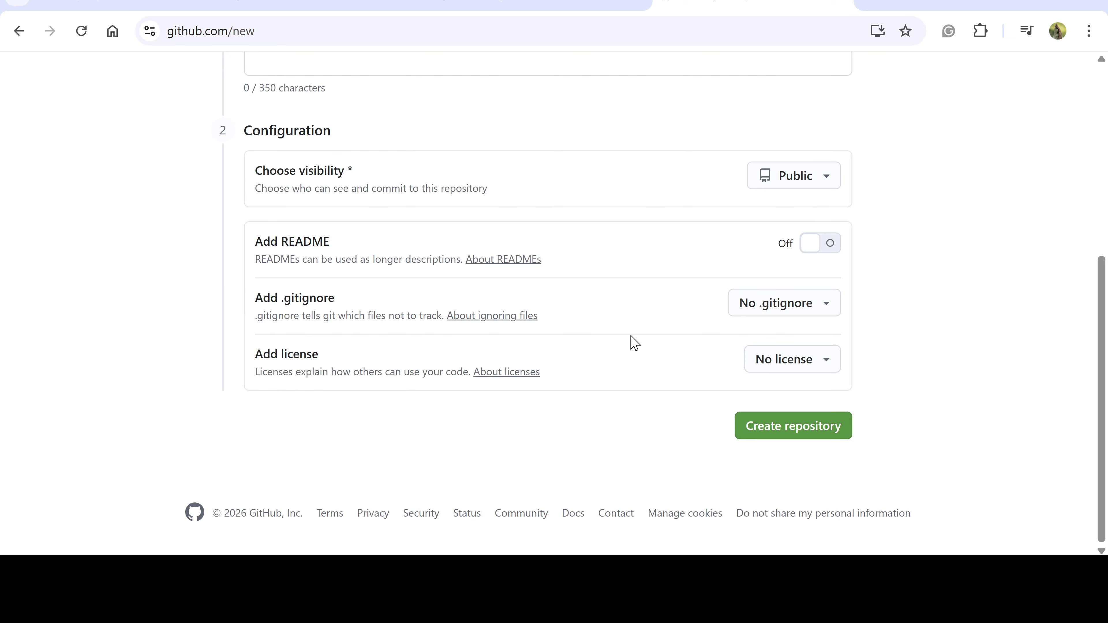
{"action": "left_click", "coordinate": [831, 244]}
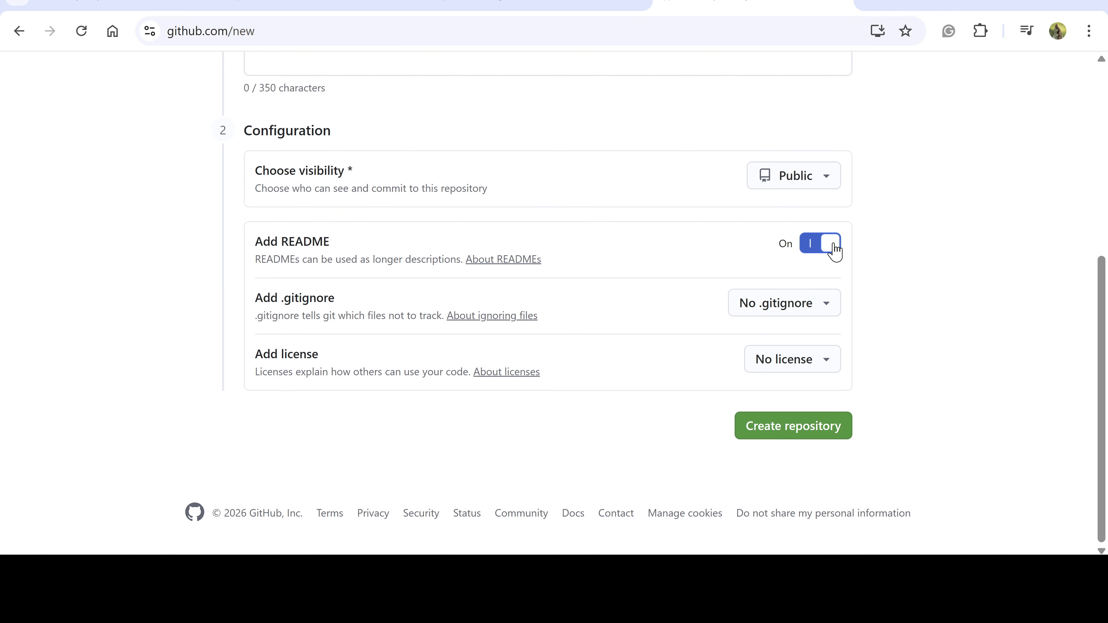
{"action": "left_click", "coordinate": [780, 433]}
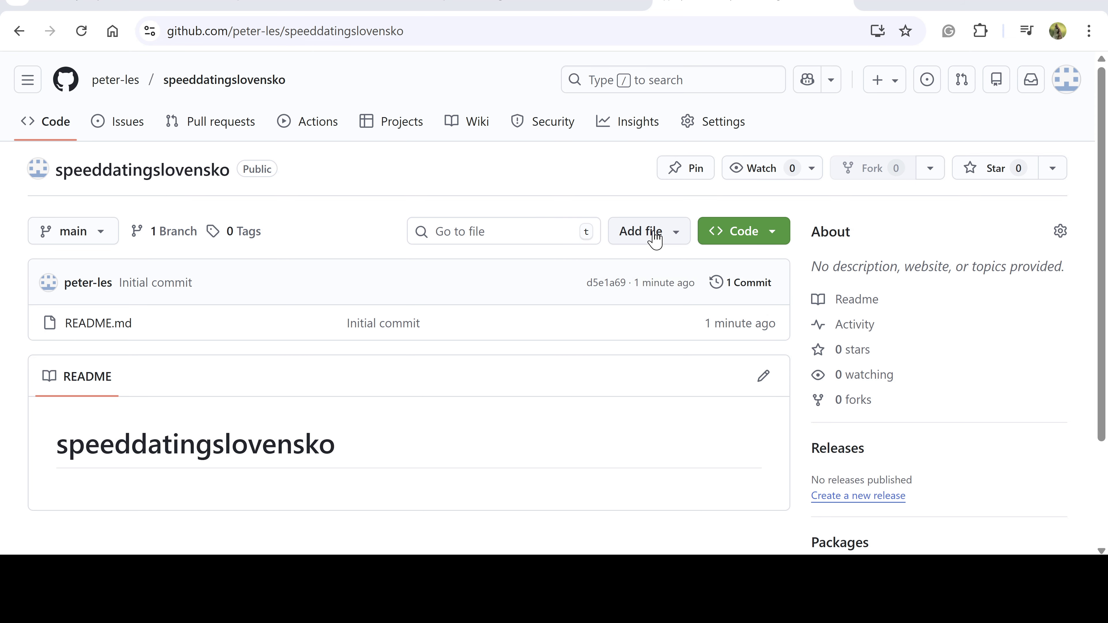
Commit a new index.html file containing the pasted Speed Dating Slovakia HTML
{"action": "left_click", "coordinate": [652, 233]}
{"action": "left_click", "coordinate": [669, 271]}
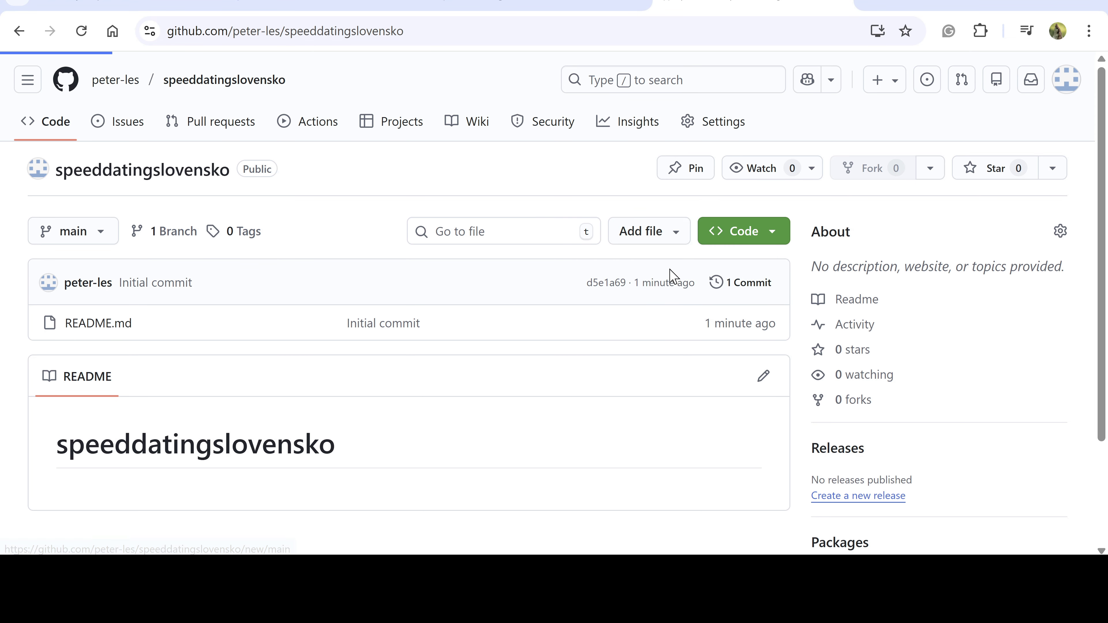
{"action": "left_click", "coordinate": [273, 169]}
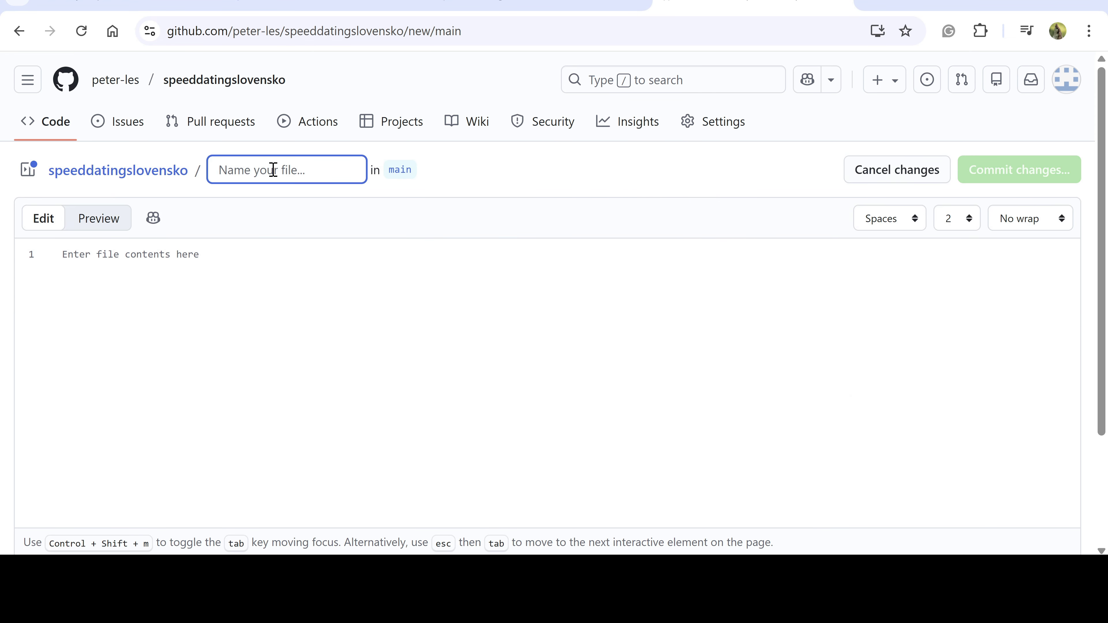
{"action": "type", "text": "index.h"}
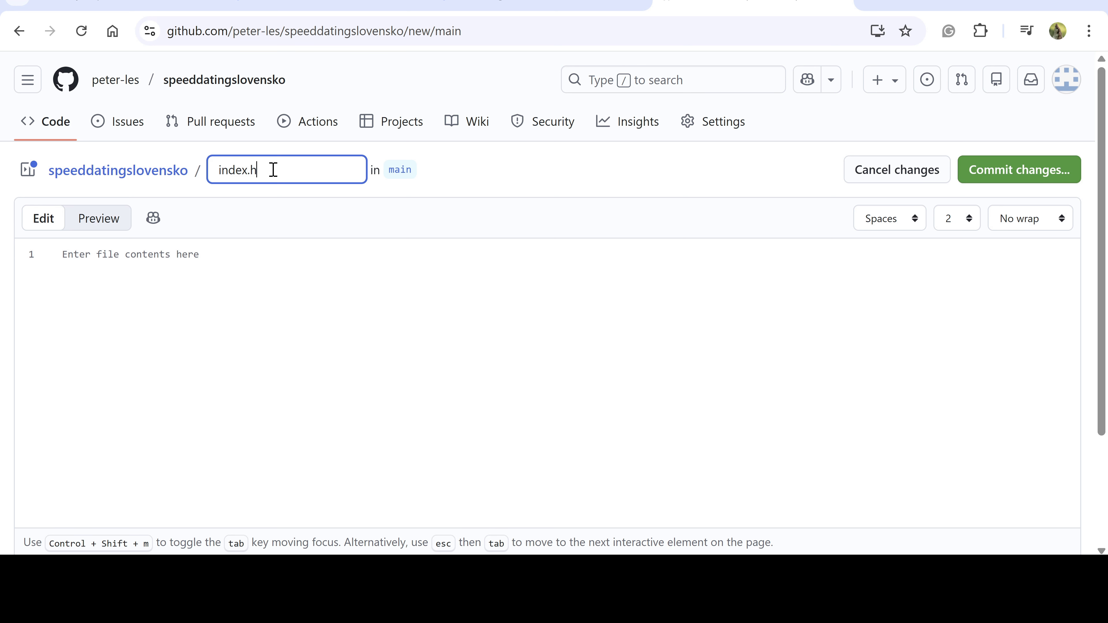
{"action": "type", "text": "tml"}
{"action": "left_click", "coordinate": [166, 272]}
{"action": "type", "text": "<!DOCTYPE html> <html lang=\"en\"> <head>   <meta charset=\"UTF-8\">   <title>Speed Dating Slovakia</title> </head> <body>   <h1>Speed Dating Slovakia</h1>   <p>Welcome to our speed dating events.</p> </body> </html>"}
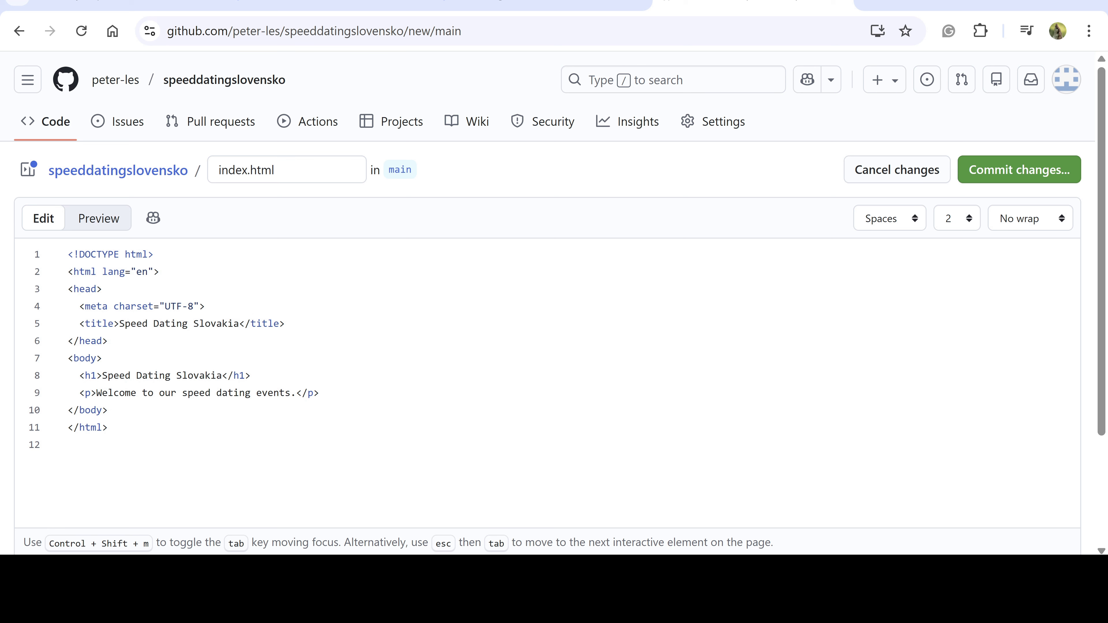
{"action": "left_click", "coordinate": [1008, 179]}
{"action": "left_click", "coordinate": [674, 498]}
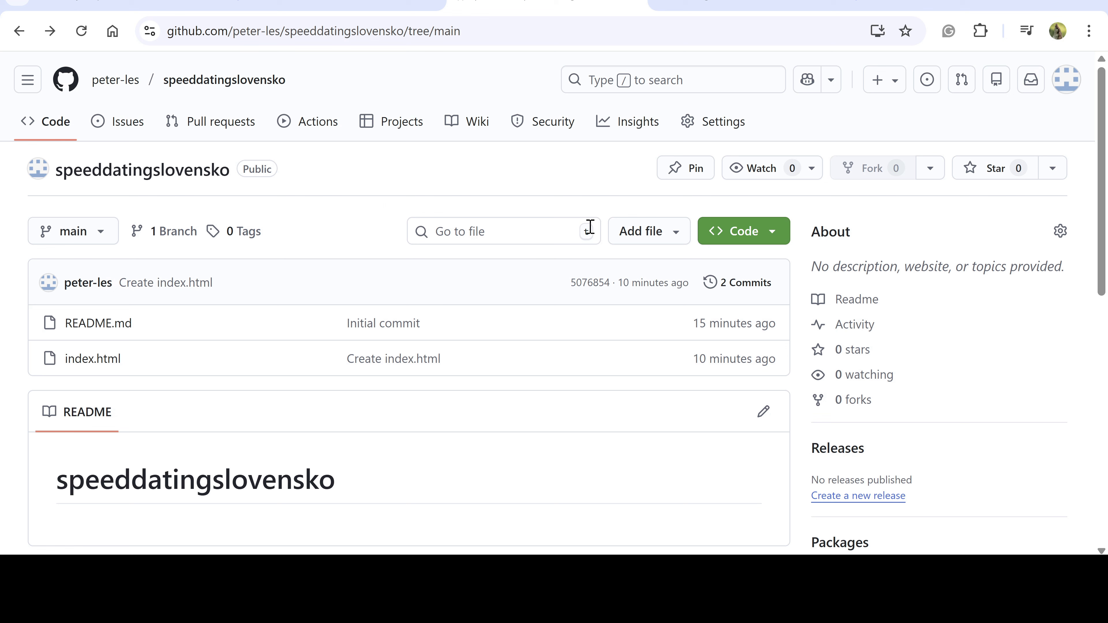
In the repository's Pages settings, publish the site from branch main and the / (root) folder
{"action": "left_click", "coordinate": [711, 125]}
{"action": "scroll", "coordinate": [180, 367], "scroll_direction": "down", "scroll_amount": 3}
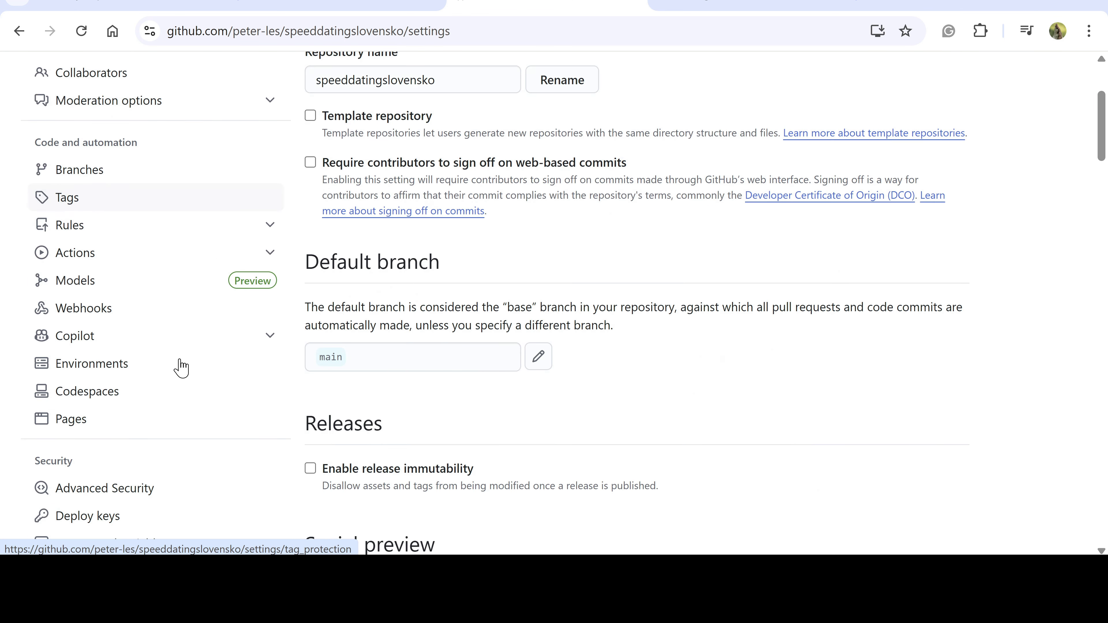
{"action": "left_click", "coordinate": [88, 422]}
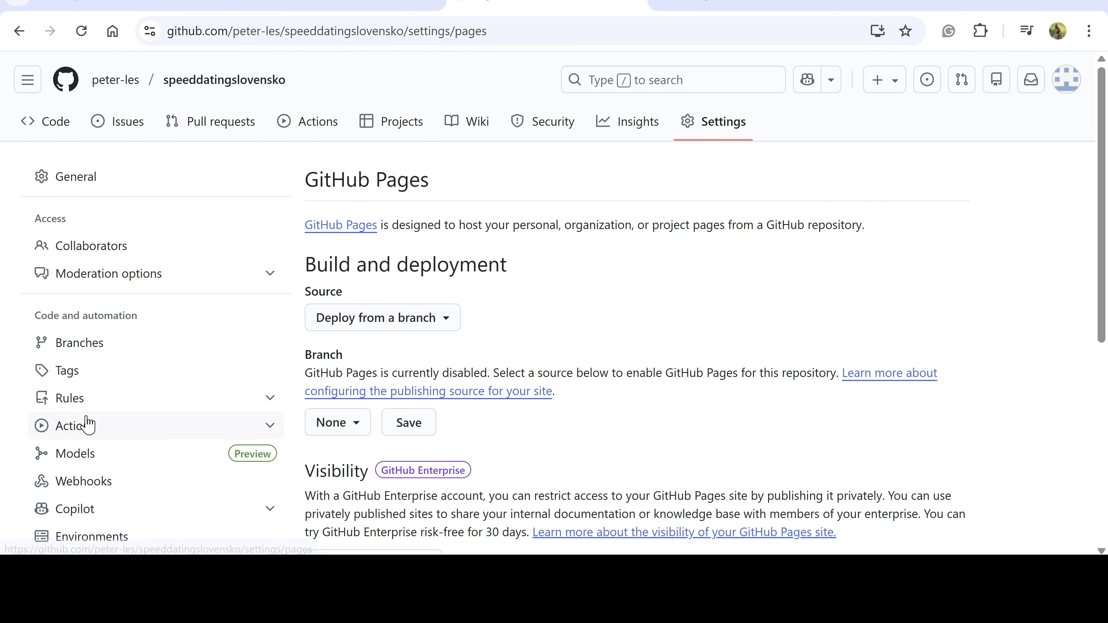
{"action": "scroll", "coordinate": [437, 327], "scroll_direction": "down", "scroll_amount": 2}
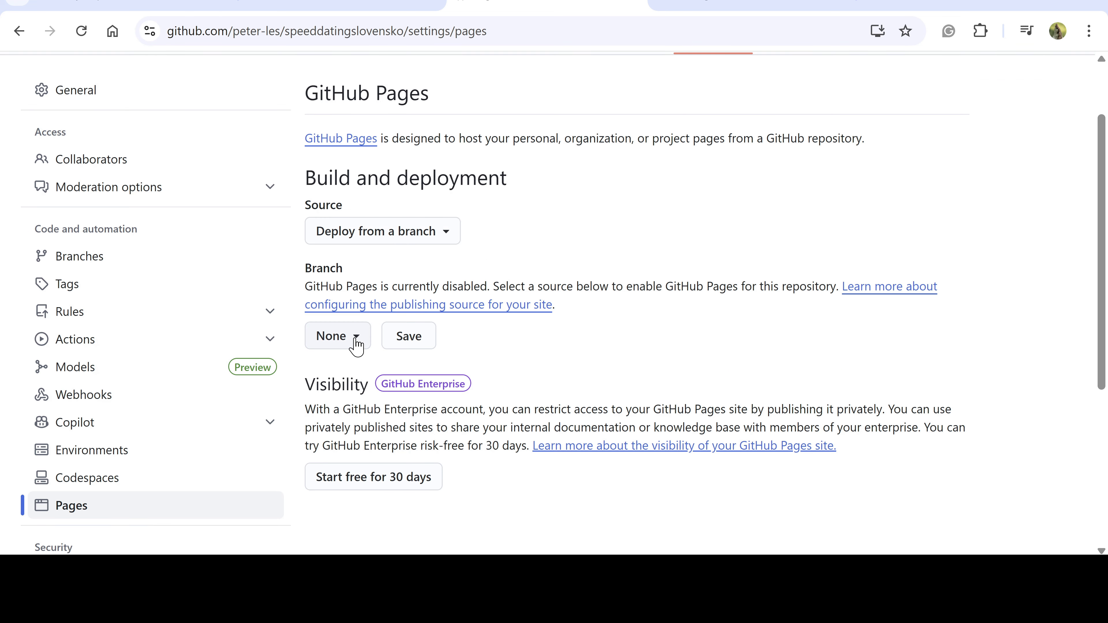
{"action": "left_click", "coordinate": [354, 344]}
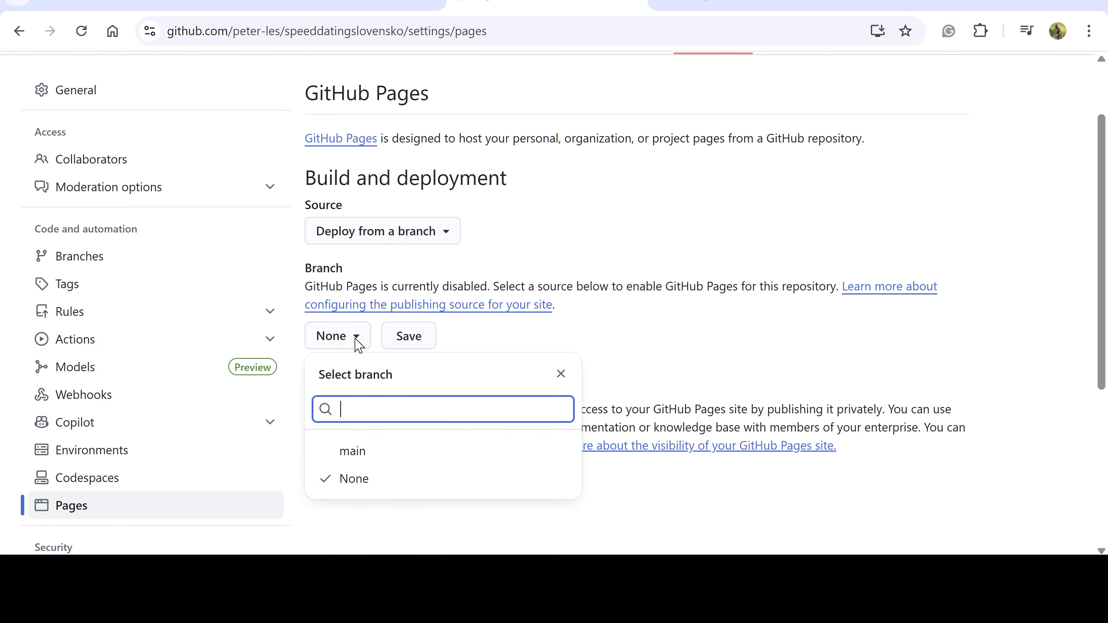
{"action": "left_click", "coordinate": [349, 456]}
{"action": "left_click", "coordinate": [482, 340]}
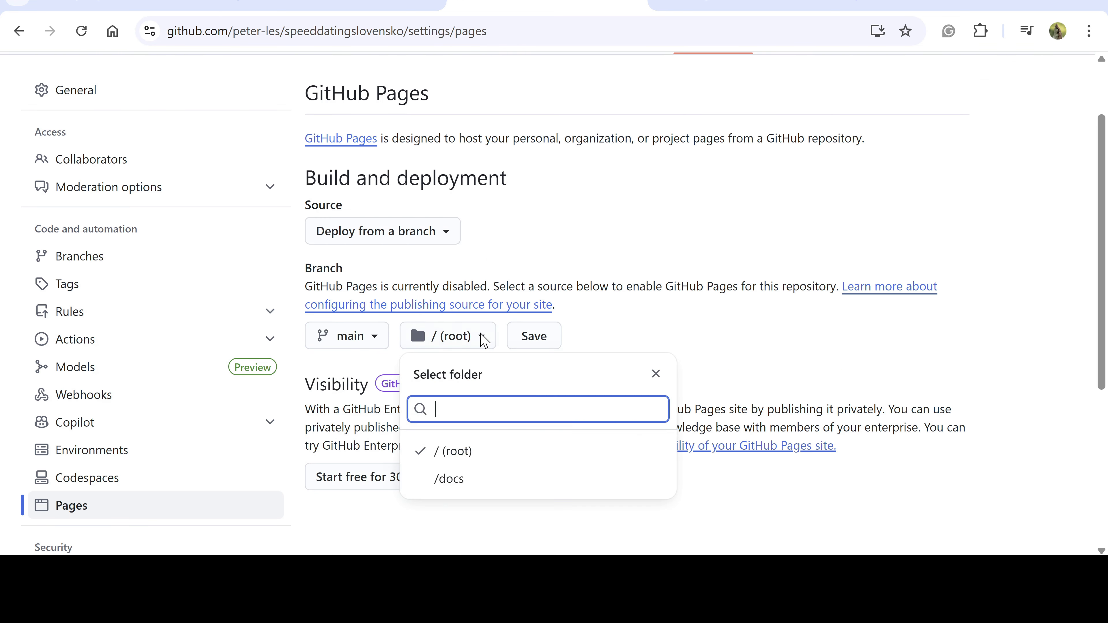
{"action": "left_click", "coordinate": [464, 457]}
{"action": "scroll", "coordinate": [477, 354], "scroll_direction": "down", "scroll_amount": 2}
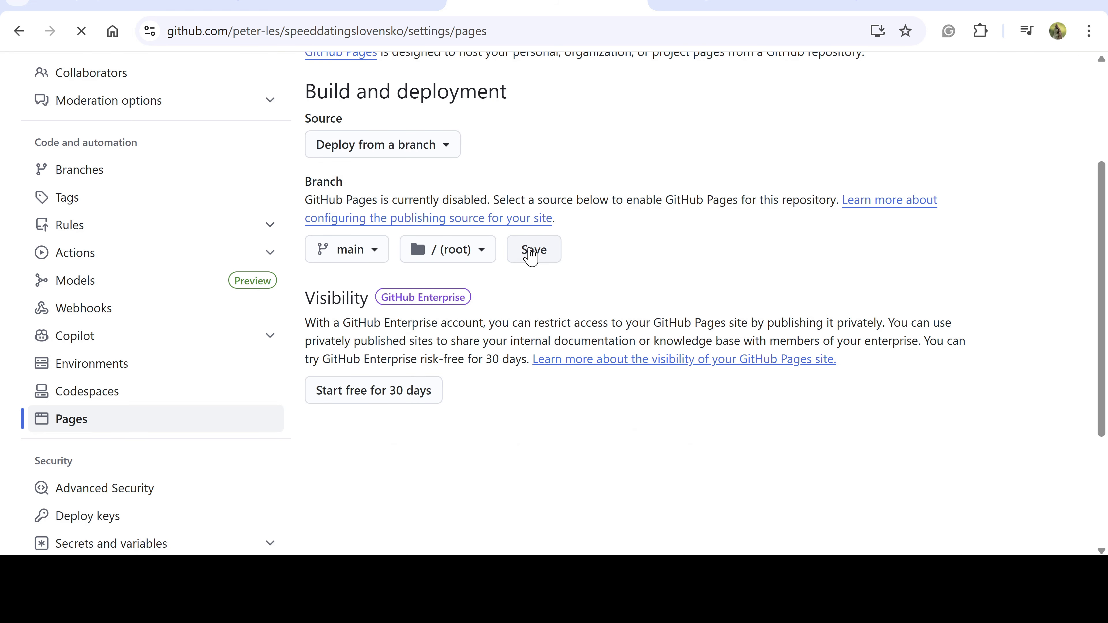
Remove 'settings/pages' from the URL to return to the repository's code page
{"action": "left_click", "coordinate": [506, 32]}
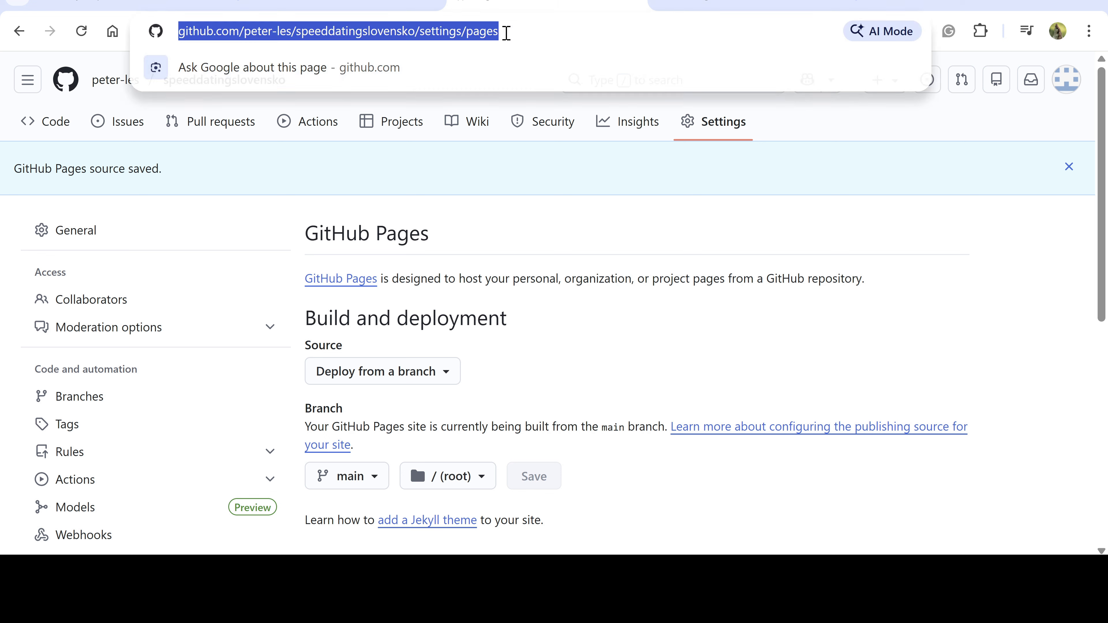
{"action": "left_click", "coordinate": [507, 32]}
{"action": "left_click_drag", "start_coordinate": [540, 31], "coordinate": [464, 37]}
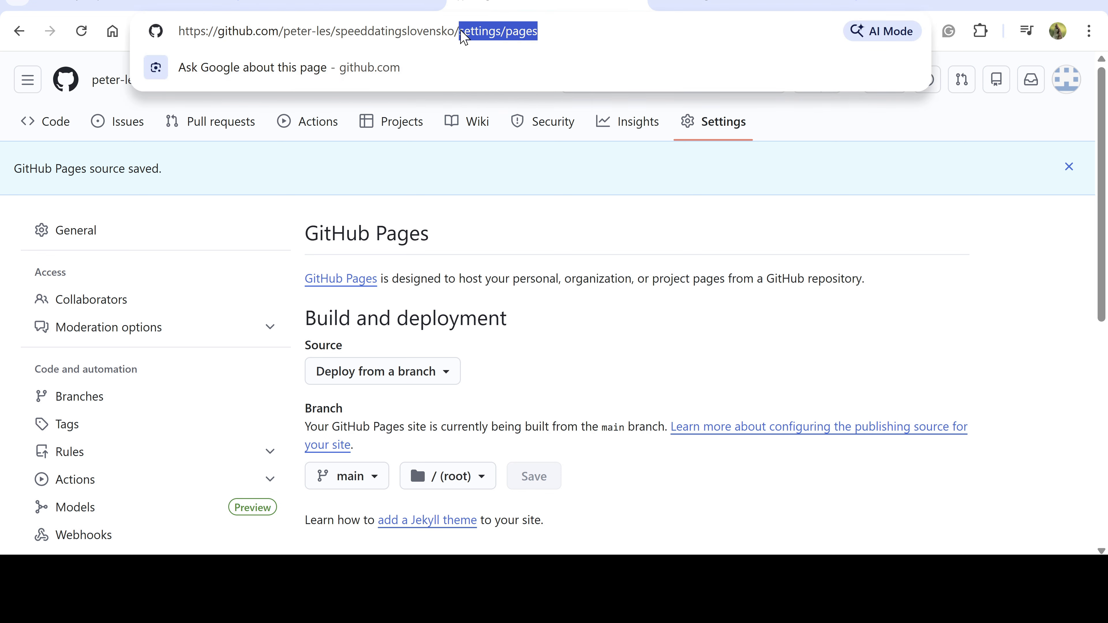
{"action": "key", "text": "BackSpace"}
{"action": "key", "text": "Return"}
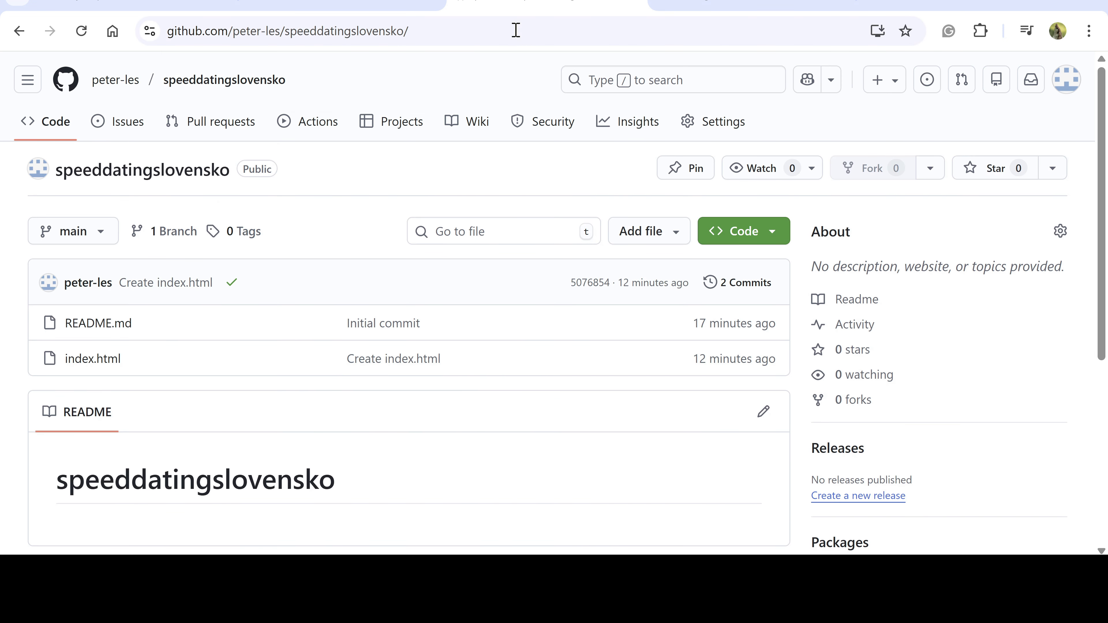
Replace index.html with the English/Slovensky language chooser HTML and commit it
{"action": "left_click", "coordinate": [95, 313]}
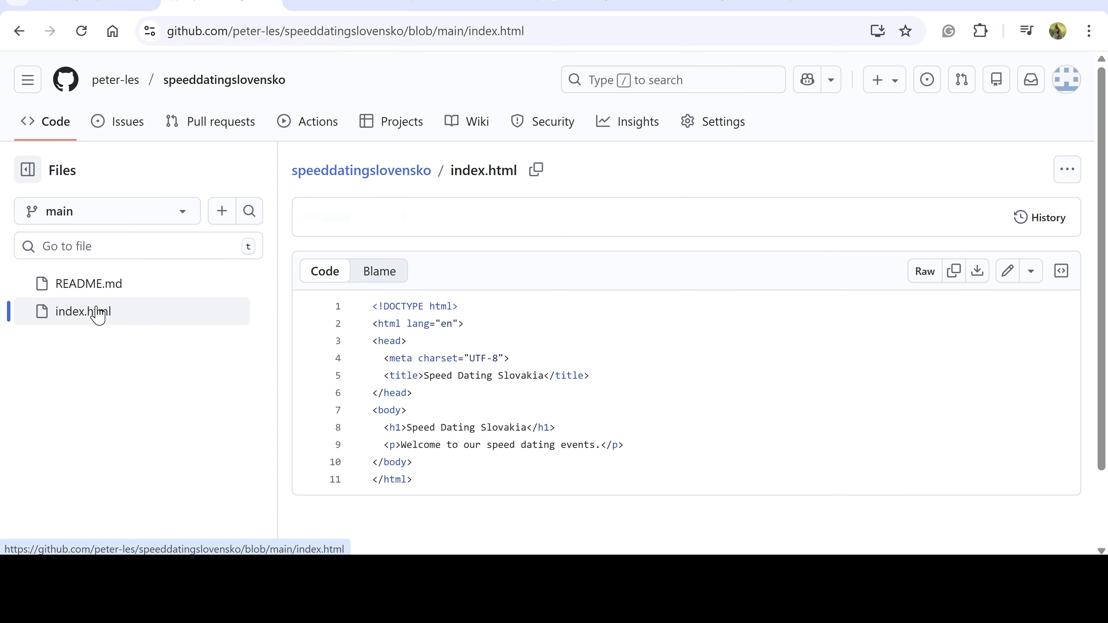
{"action": "left_click", "coordinate": [1006, 276]}
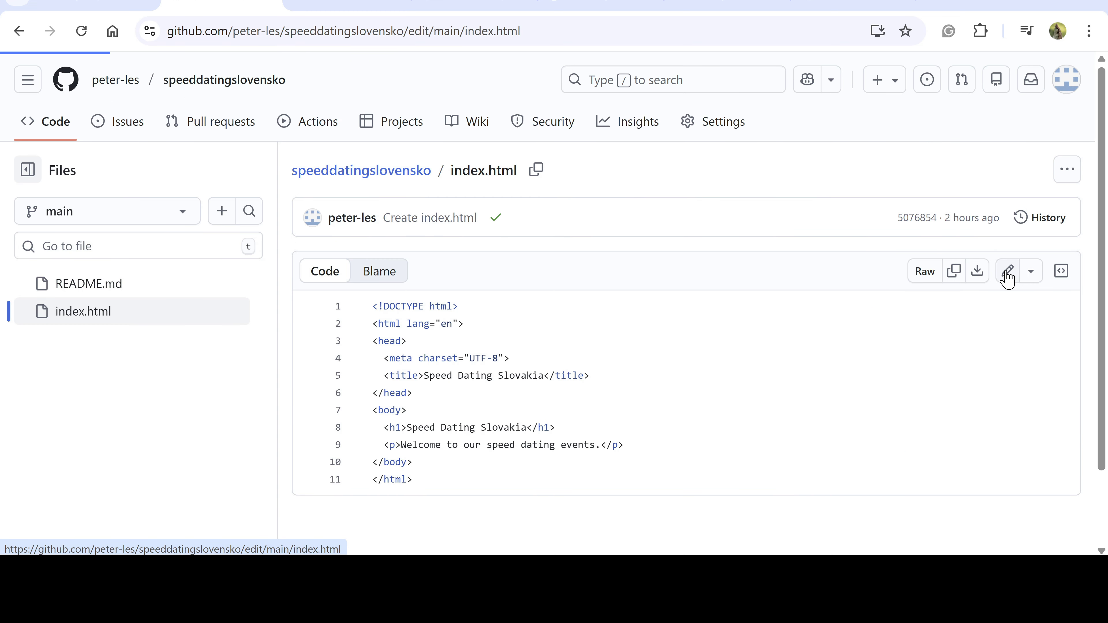
{"action": "left_click_drag", "start_coordinate": [441, 430], "coordinate": [334, 253]}
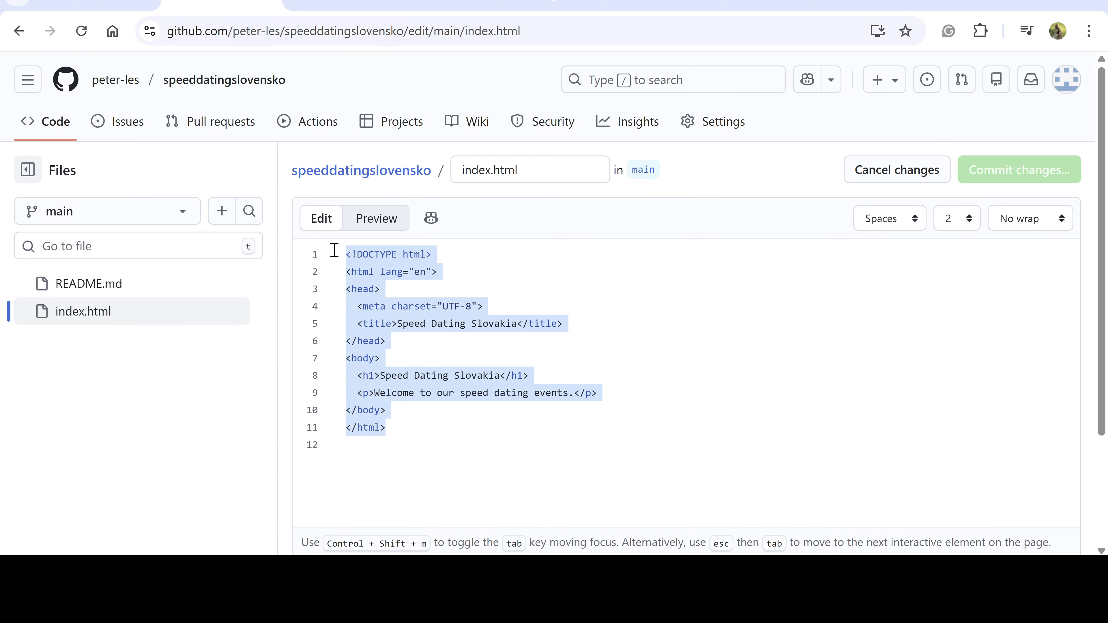
{"action": "key", "text": "BackSpace"}
{"action": "type", "text": "<!DOCTYPE html> <html> <body>   <h1>Speed Dating Slovakia</h1>   <p>Please choose your language:</p>   <a href=\"/en/\">English</a><br>   <a href=\"/sk/\">Slovensky</a> </body> </html>"}
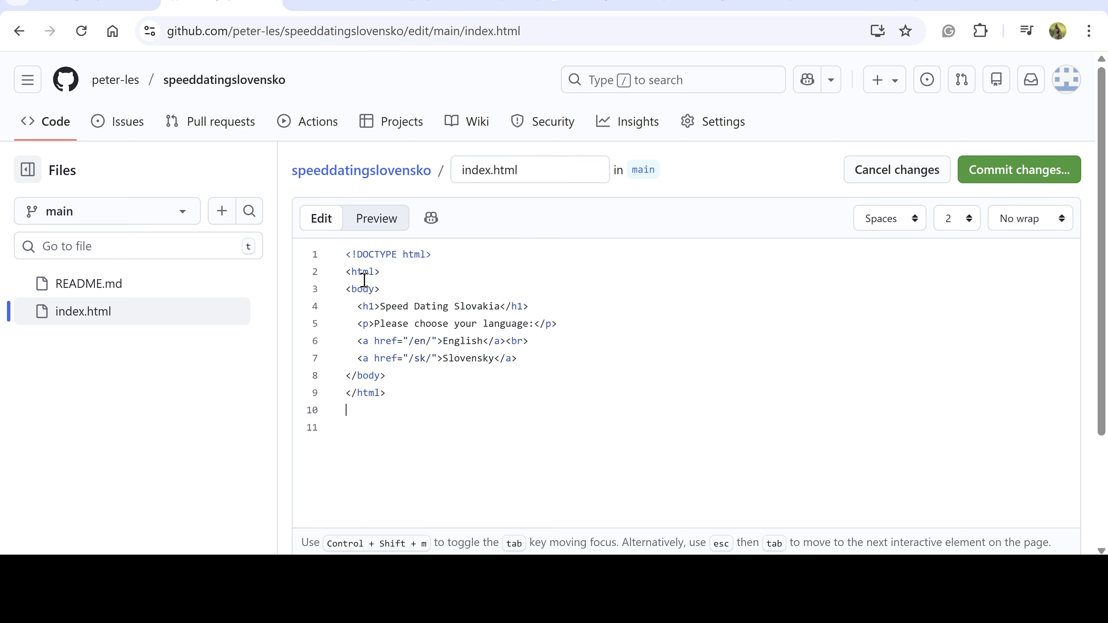
{"action": "left_click", "coordinate": [1019, 169]}
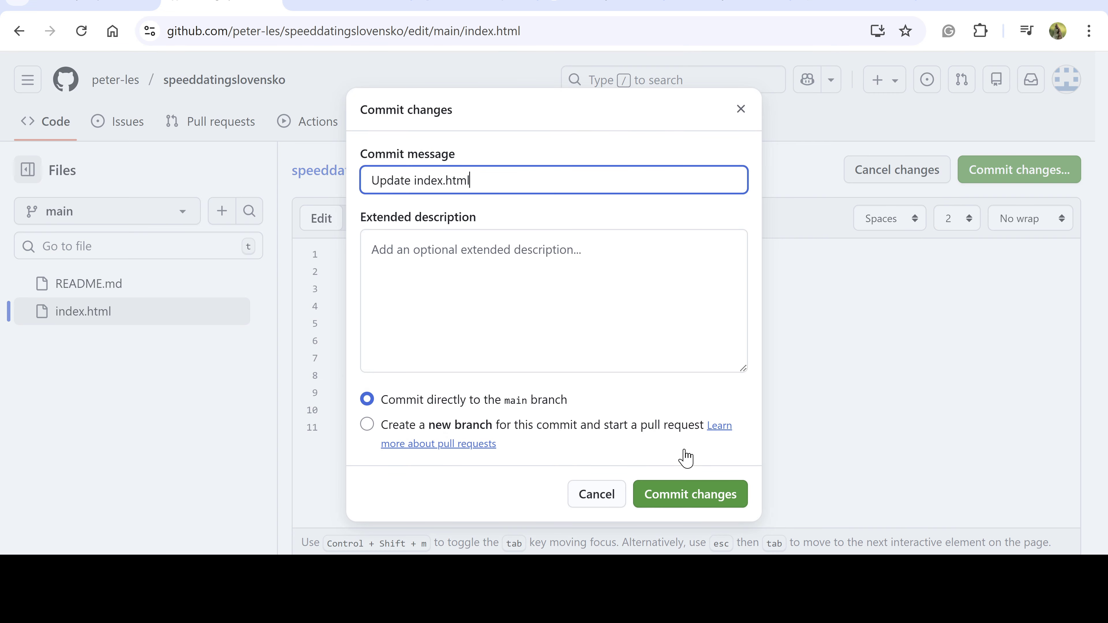
{"action": "left_click", "coordinate": [667, 495]}
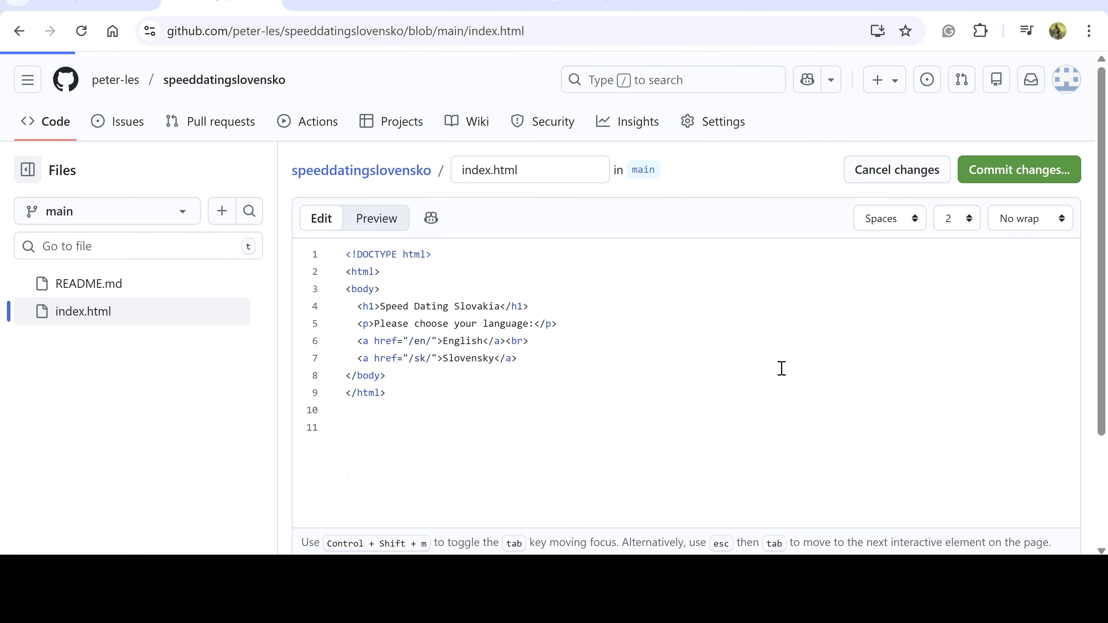
{"action": "left_click", "coordinate": [395, 171]}
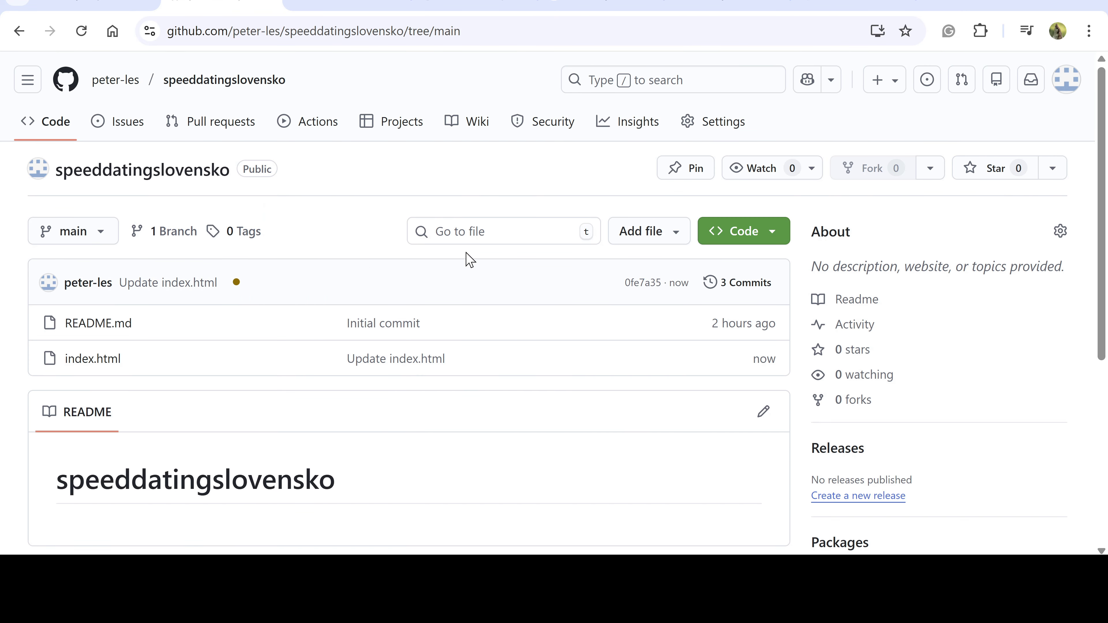
Commit a new en/index.html containing the pasted English homepage HTML
{"action": "left_click", "coordinate": [631, 236]}
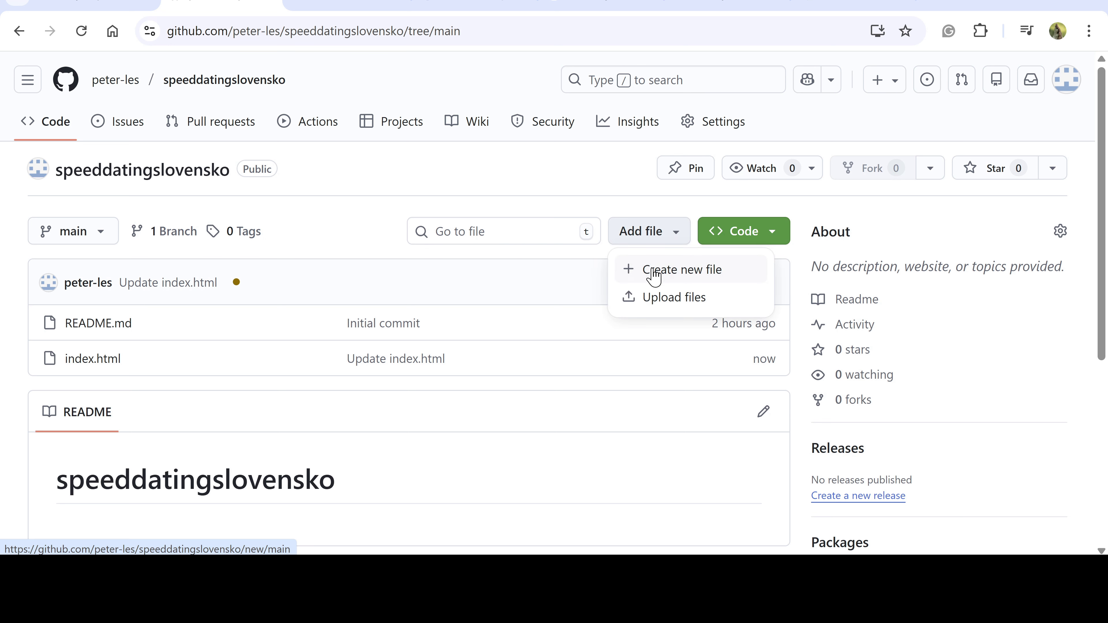
{"action": "left_click", "coordinate": [649, 269]}
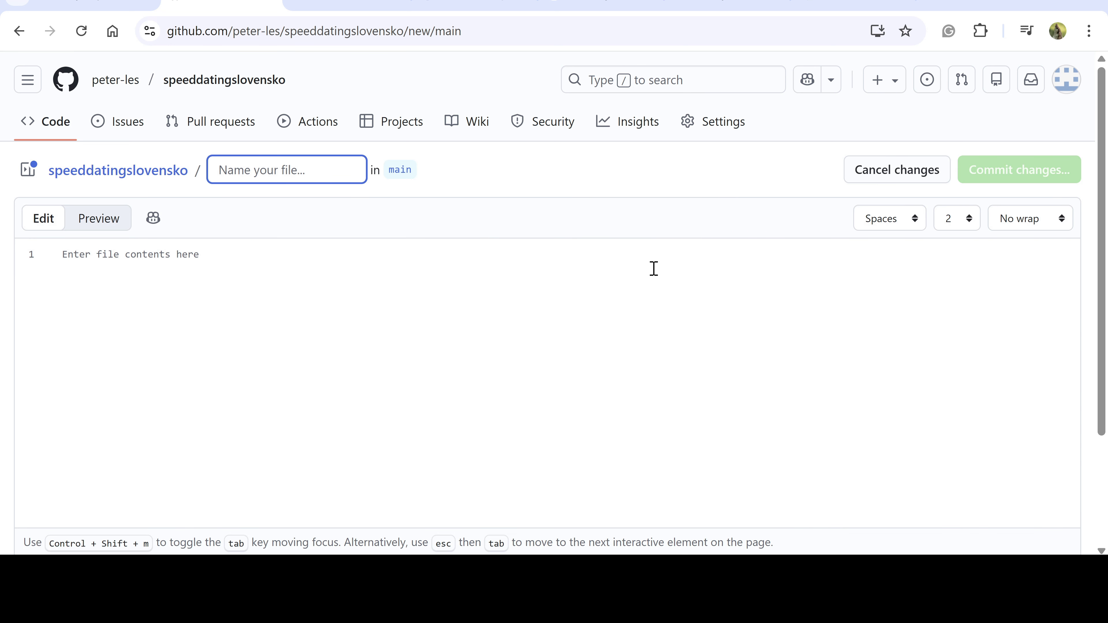
{"action": "type", "text": "en"}
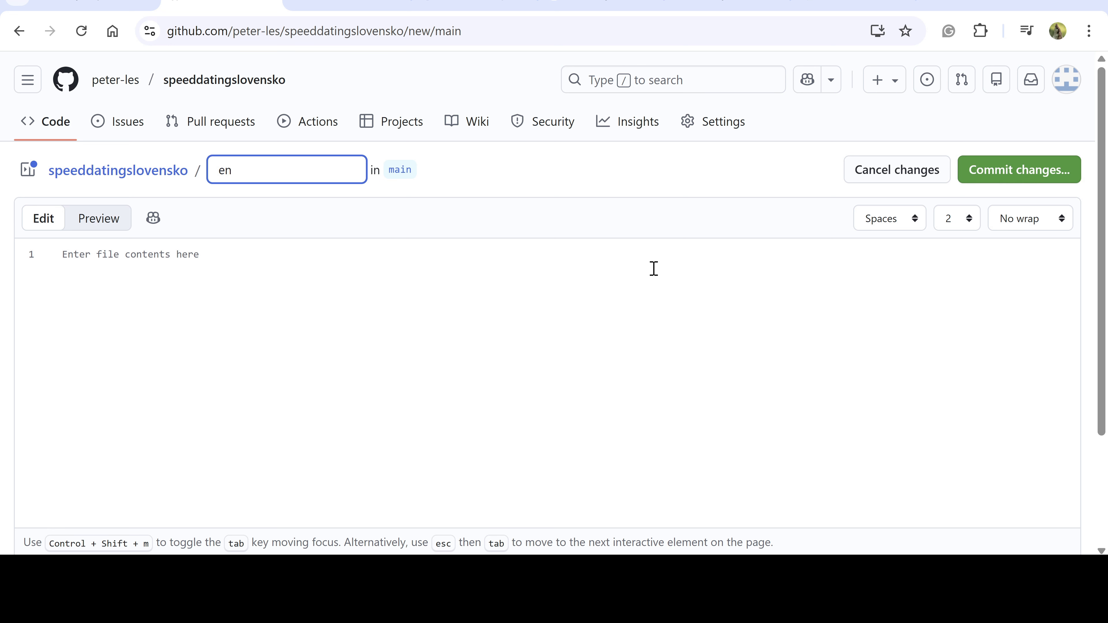
{"action": "type", "text": "/in"}
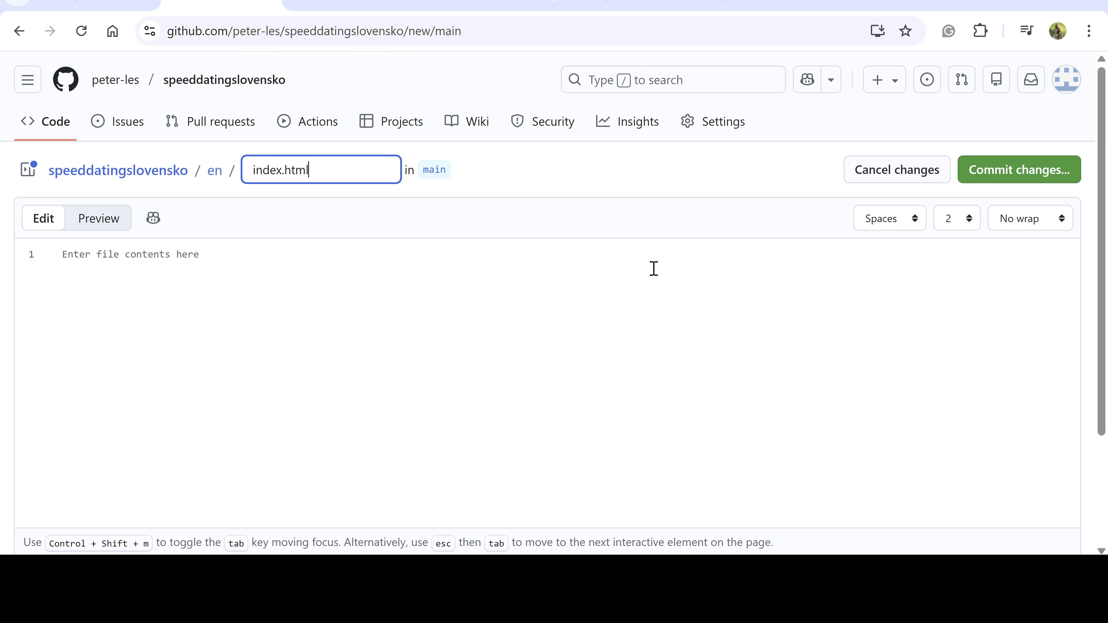
{"action": "type", "text": "dex.html"}
{"action": "left_click", "coordinate": [187, 268]}
{"action": "key", "text": "ctrl+v"}
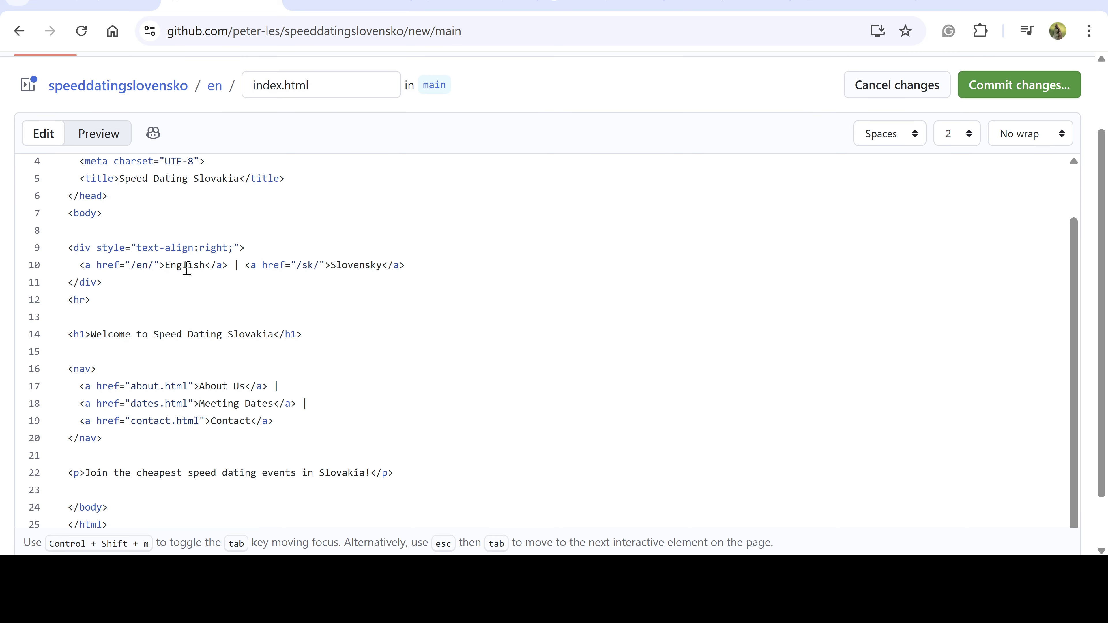
{"action": "scroll", "coordinate": [198, 388], "scroll_direction": "up", "scroll_amount": 3}
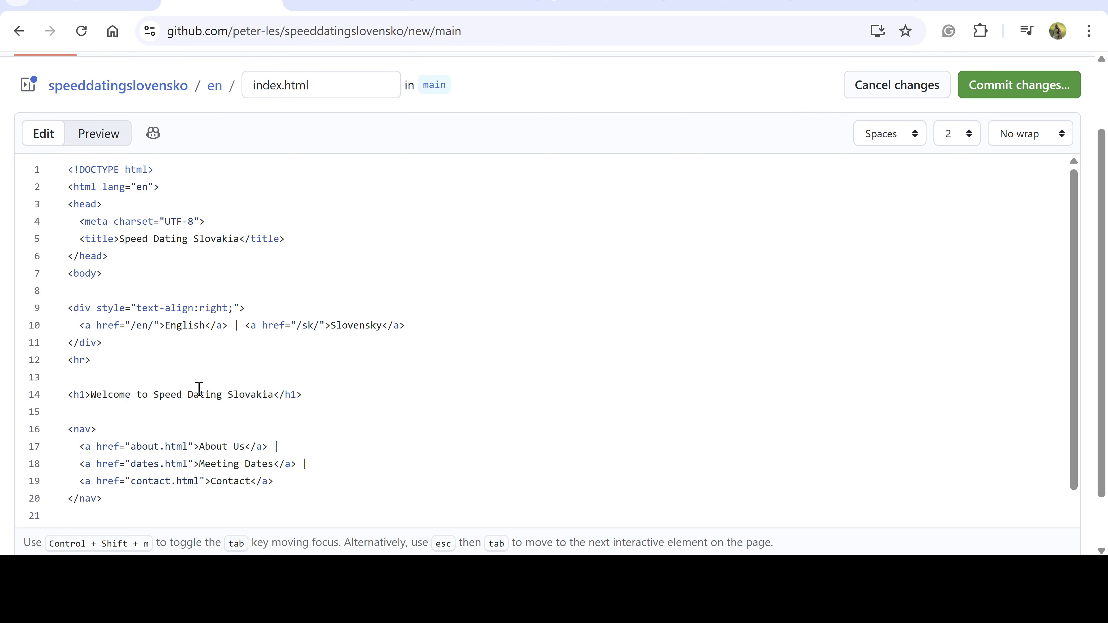
{"action": "left_click", "coordinate": [990, 172]}
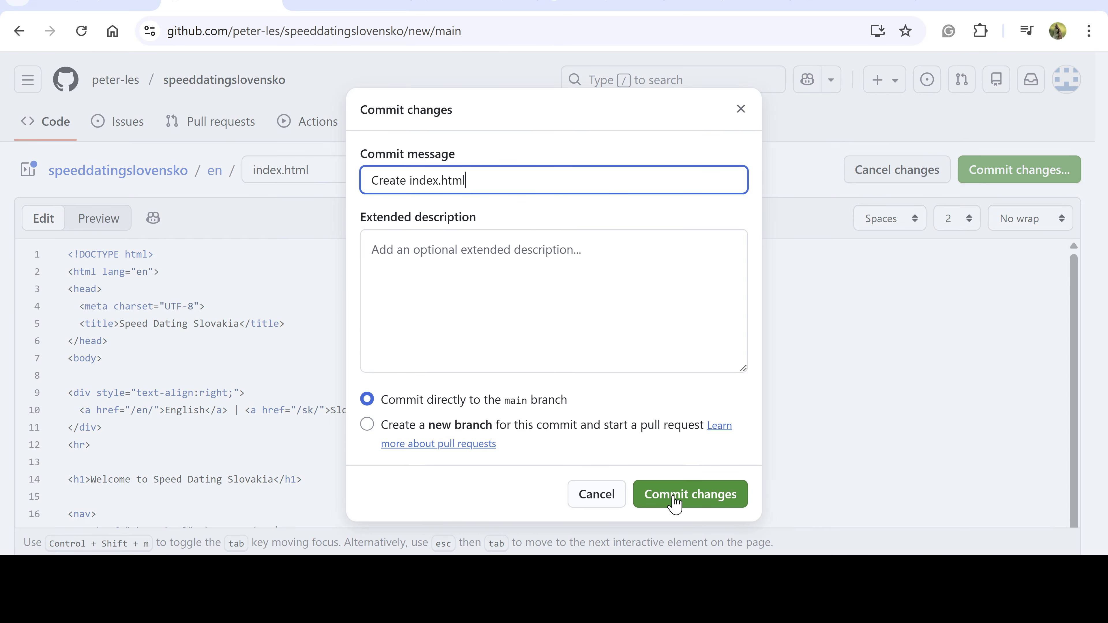
{"action": "left_click", "coordinate": [676, 498]}
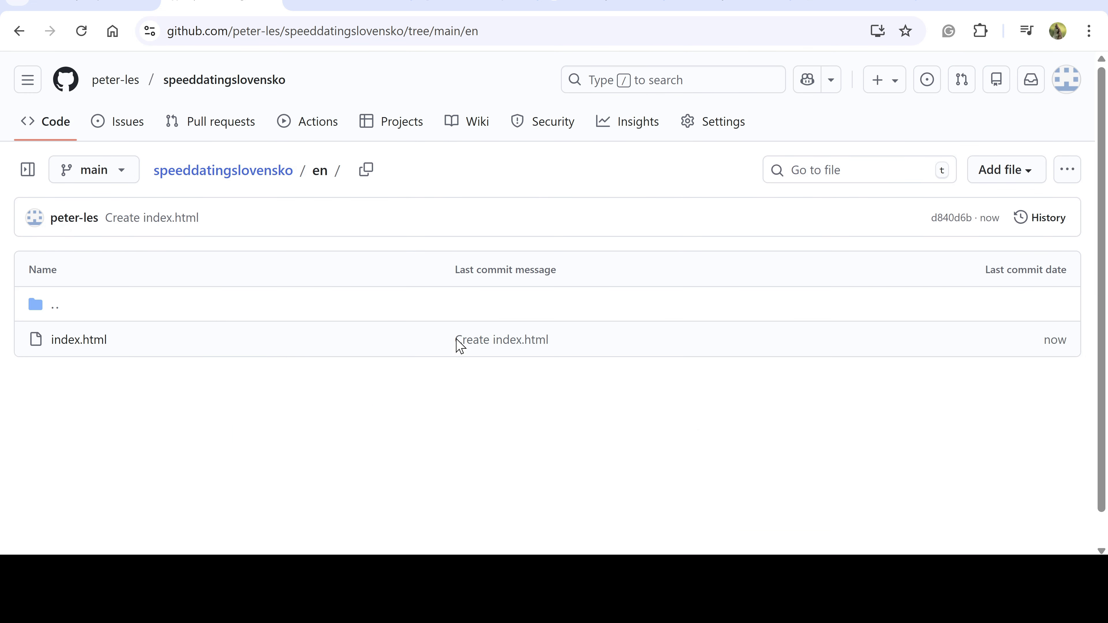
Commit about.html in the en folder with the pasted 'Who am I?' About page HTML
{"action": "left_click", "coordinate": [999, 179]}
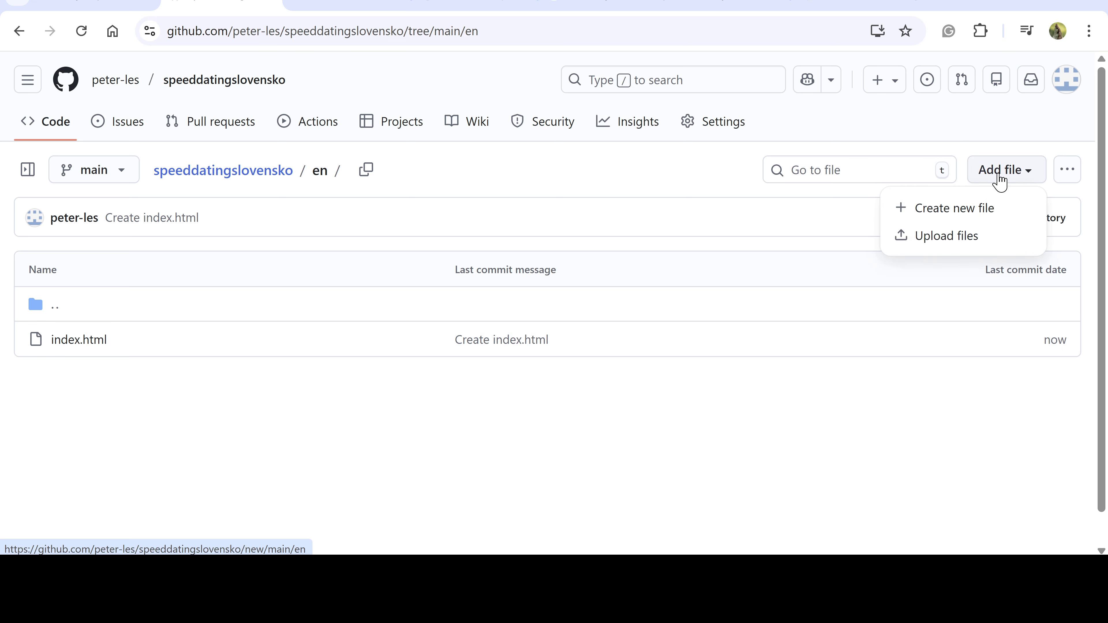
{"action": "left_click", "coordinate": [955, 209]}
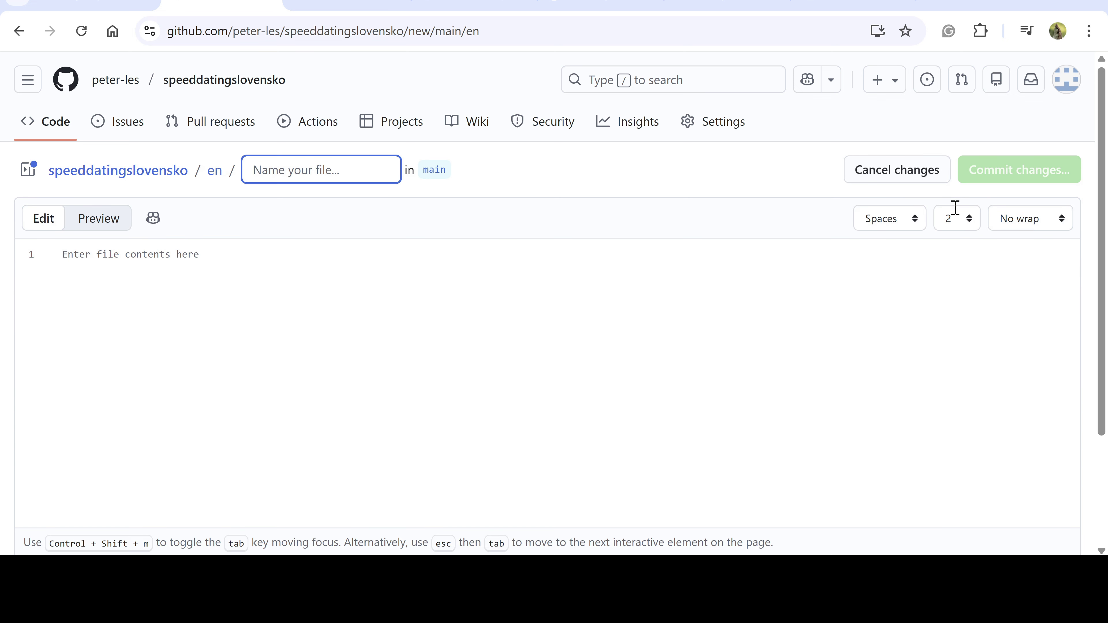
{"action": "type", "text": "about"}
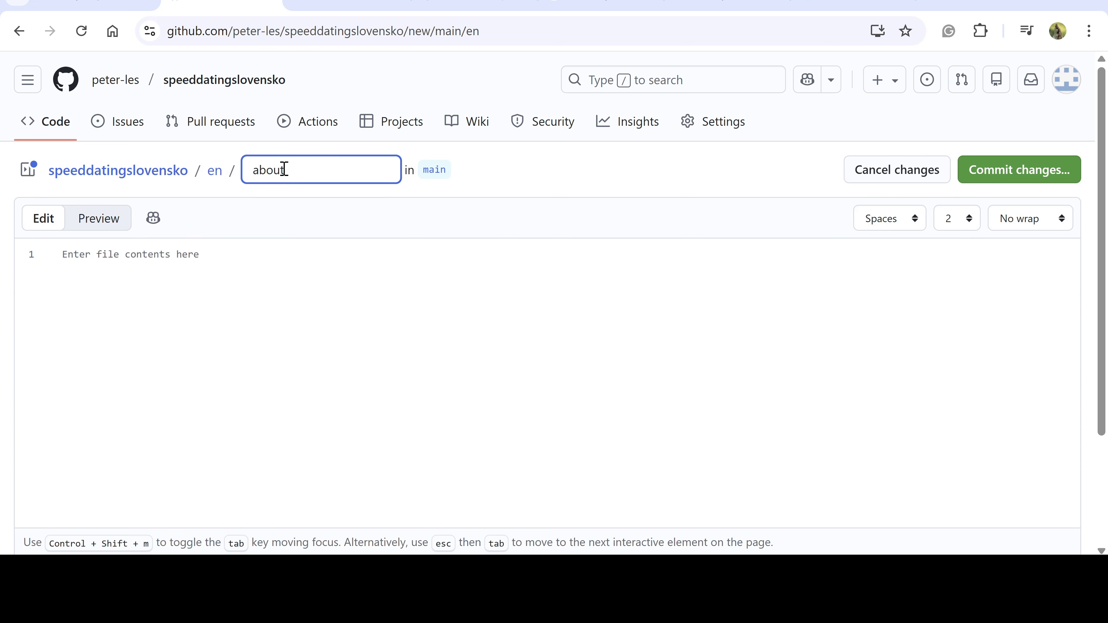
{"action": "type", "text": ".html"}
{"action": "left_click", "coordinate": [107, 267]}
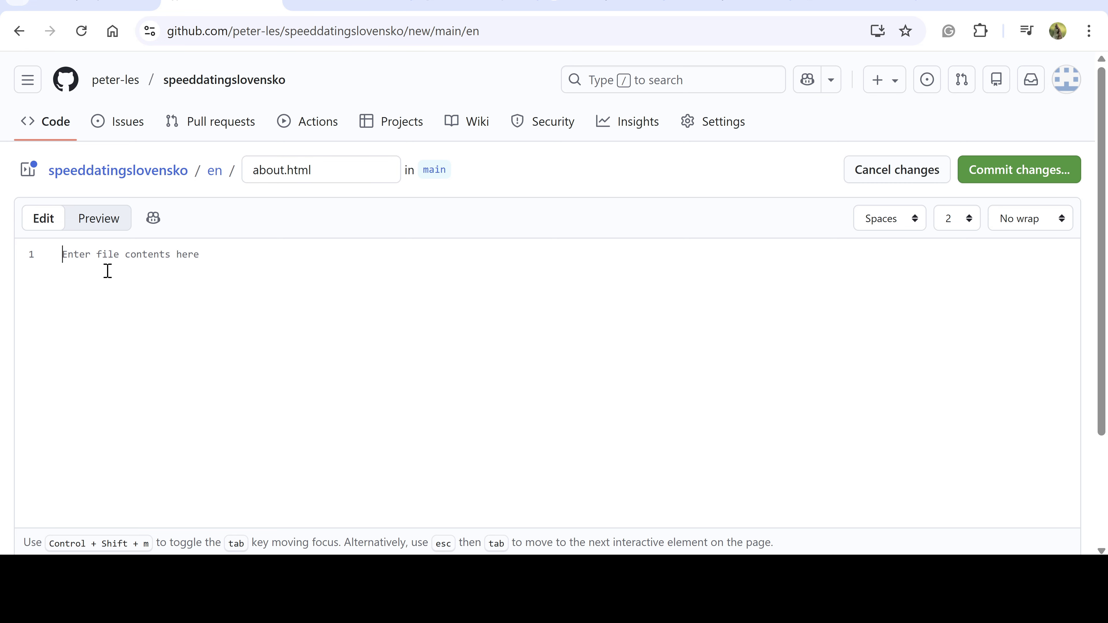
{"action": "key", "text": "ctrl+v"}
{"action": "scroll", "coordinate": [209, 341], "scroll_direction": "up", "scroll_amount": 10}
{"action": "scroll", "coordinate": [212, 348], "scroll_direction": "down", "scroll_amount": 10}
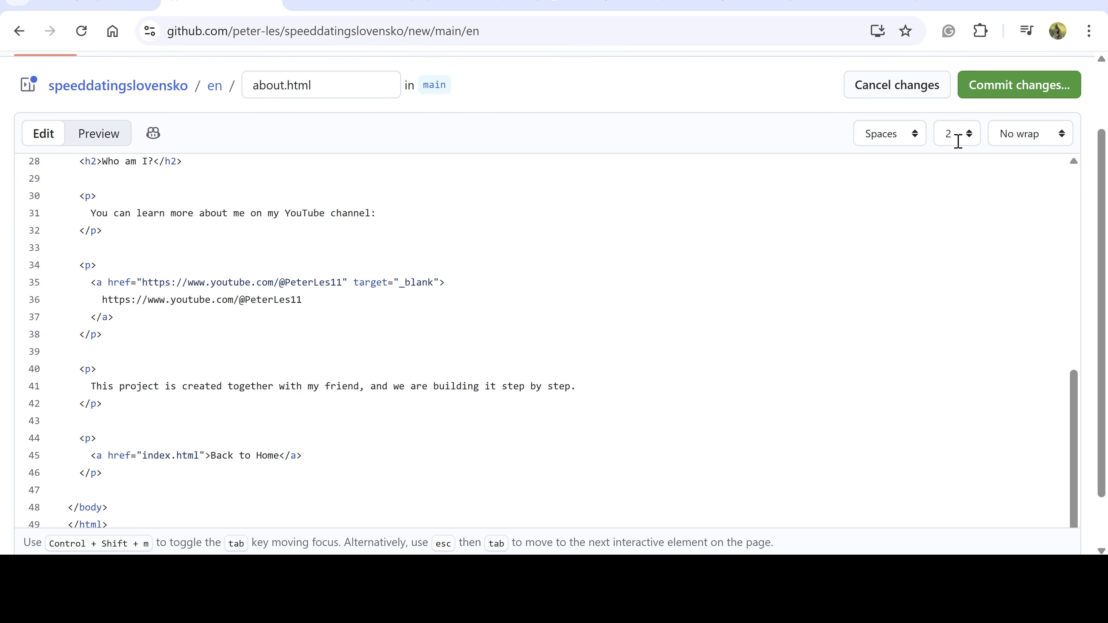
{"action": "left_click", "coordinate": [1003, 92]}
{"action": "left_click", "coordinate": [707, 493]}
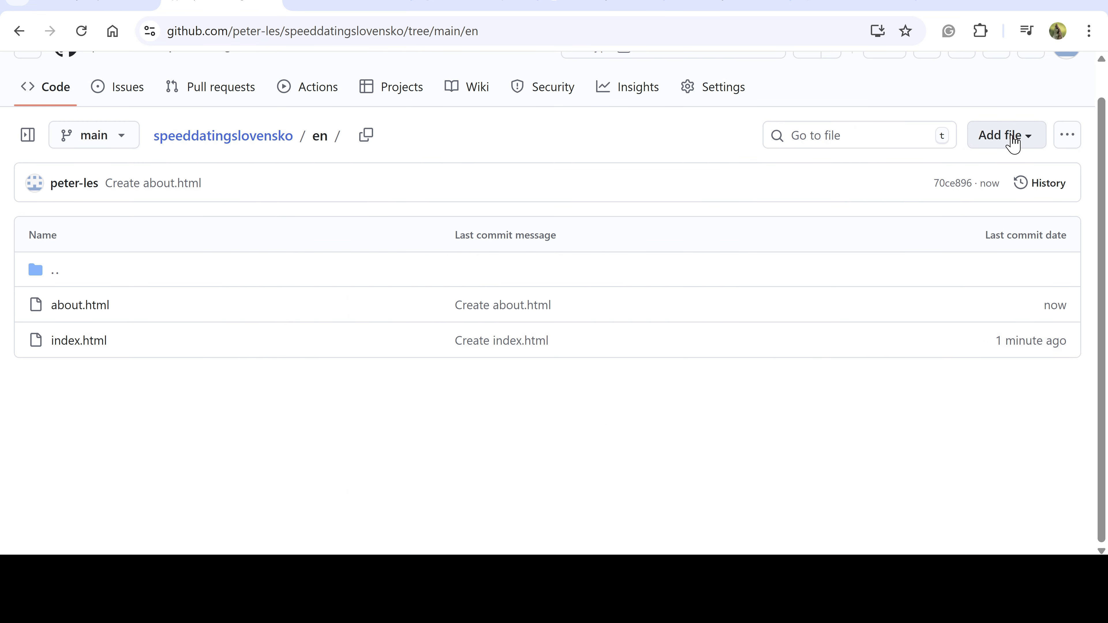
{"action": "left_click", "coordinate": [1010, 142]}
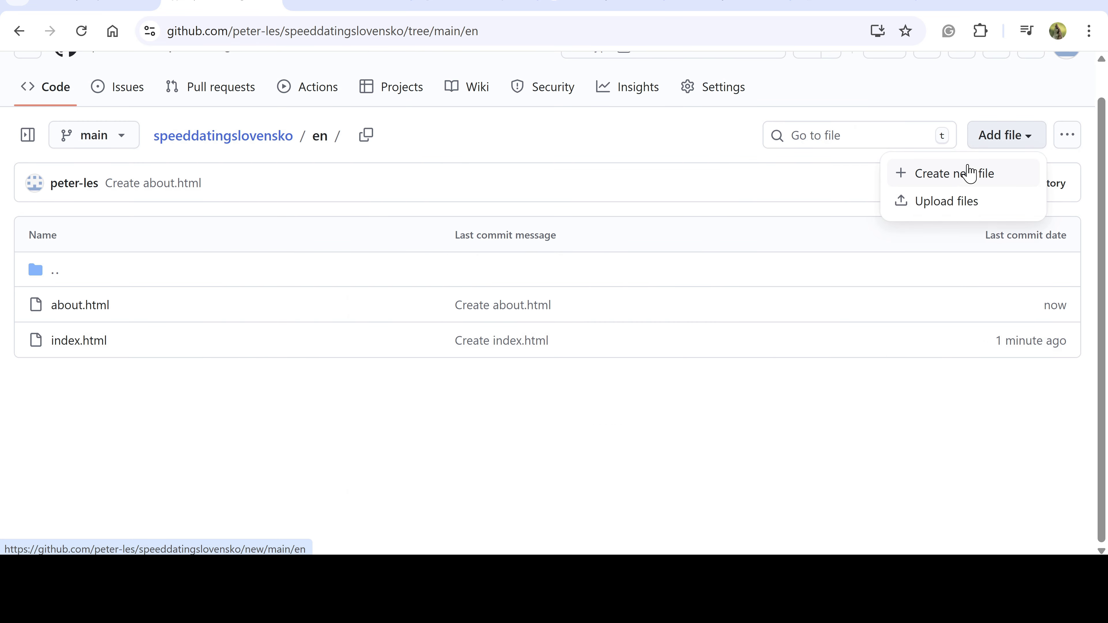
Commit dates.html in the en folder with the pasted Meeting Dates page HTML
{"action": "left_click", "coordinate": [959, 182]}
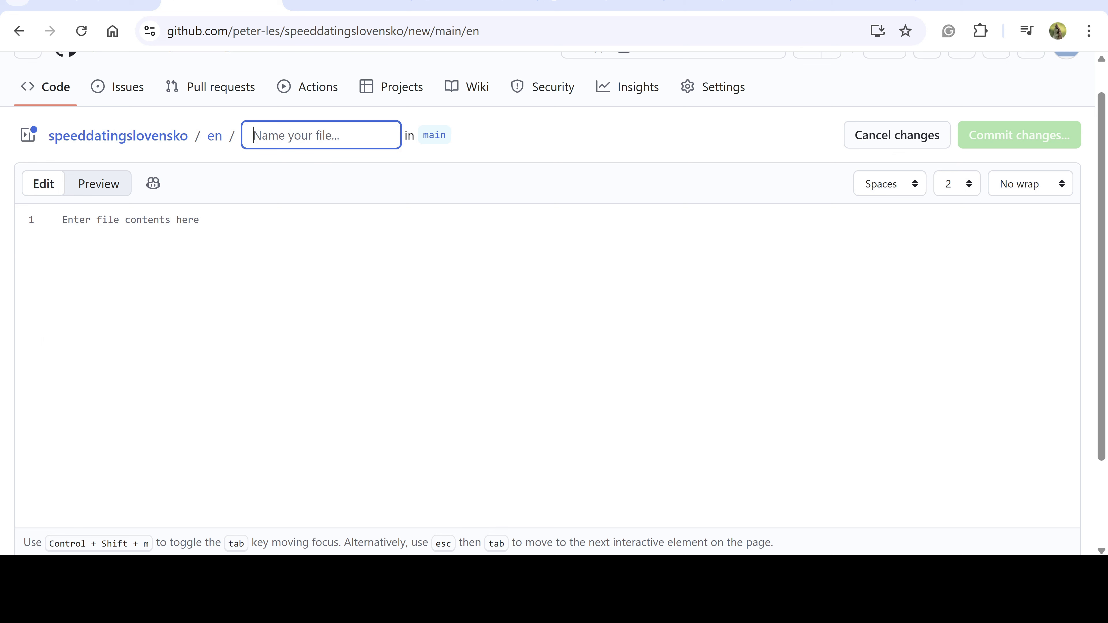
{"action": "type", "text": "dates.html"}
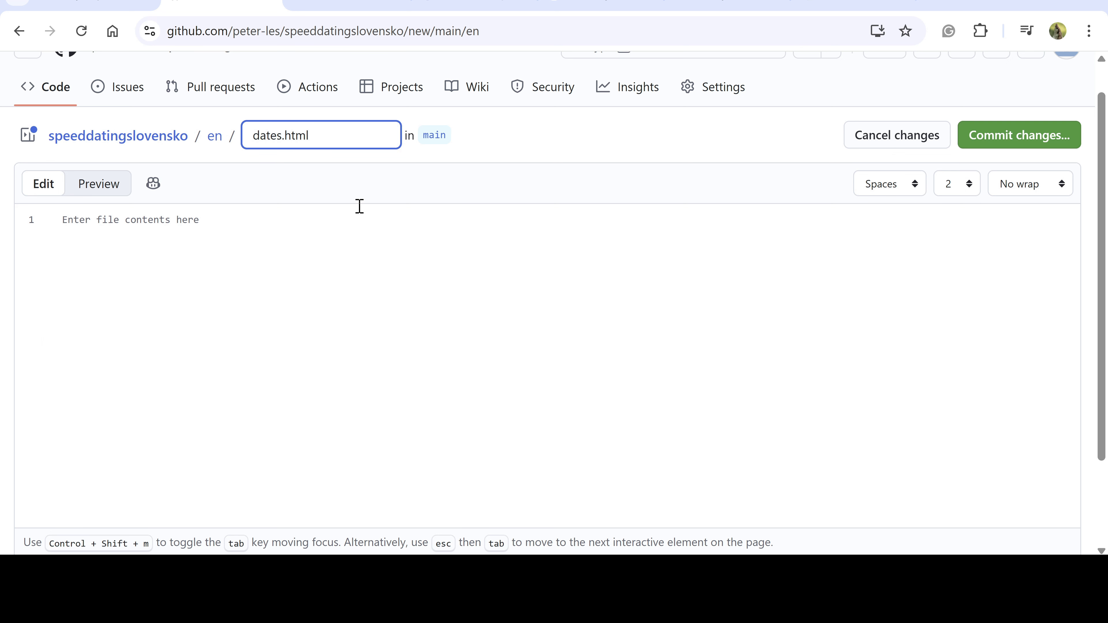
{"action": "left_click", "coordinate": [554, 222]}
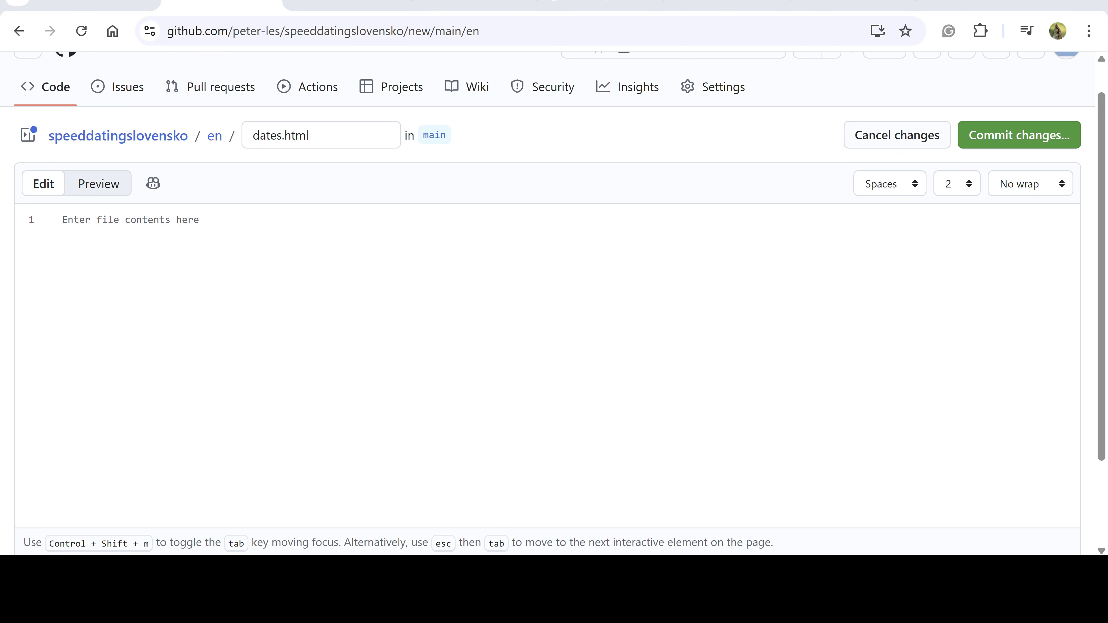
{"action": "key", "text": "ctrl+v"}
{"action": "scroll", "coordinate": [215, 299], "scroll_direction": "up", "scroll_amount": 8}
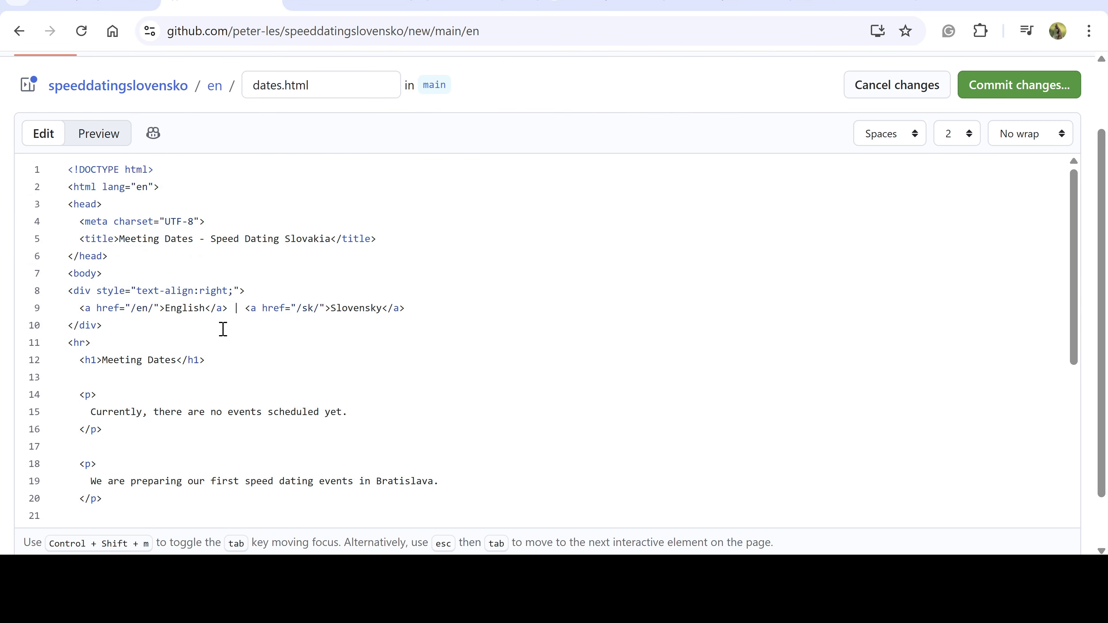
{"action": "scroll", "coordinate": [224, 329], "scroll_direction": "down", "scroll_amount": 8}
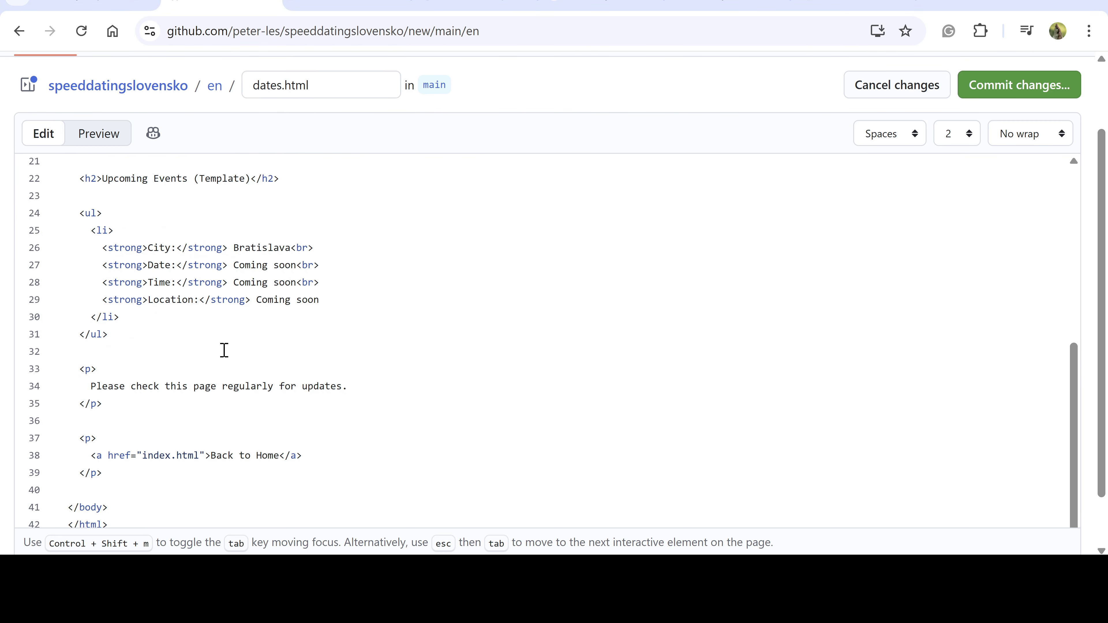
{"action": "scroll", "coordinate": [224, 351], "scroll_direction": "down", "scroll_amount": 2}
{"action": "scroll", "coordinate": [849, 213], "scroll_direction": "up", "scroll_amount": 10}
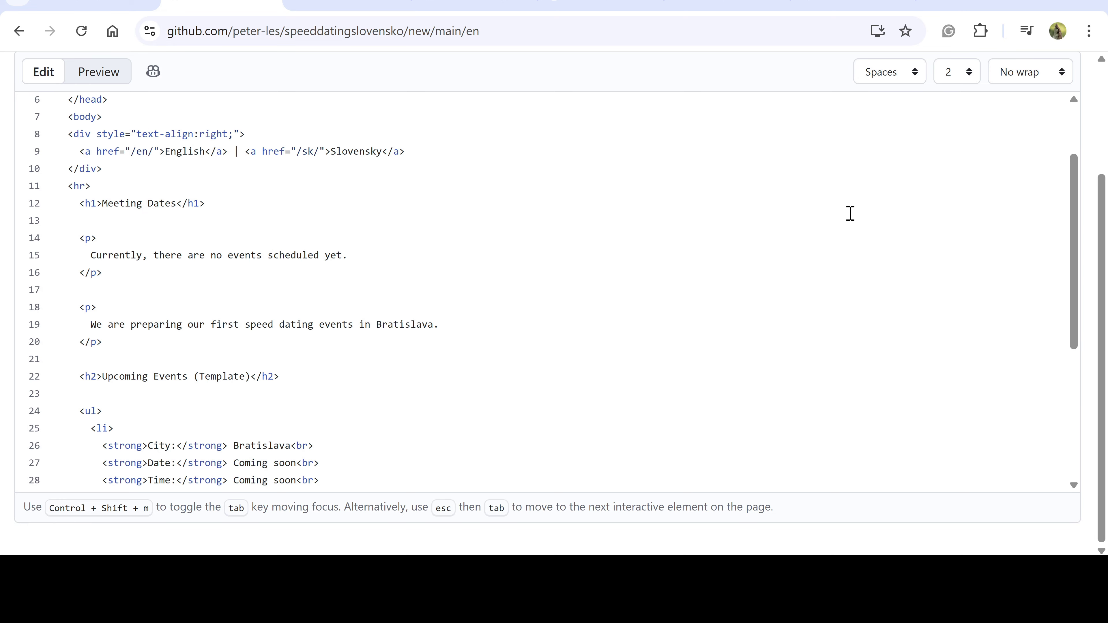
{"action": "left_click", "coordinate": [1022, 177]}
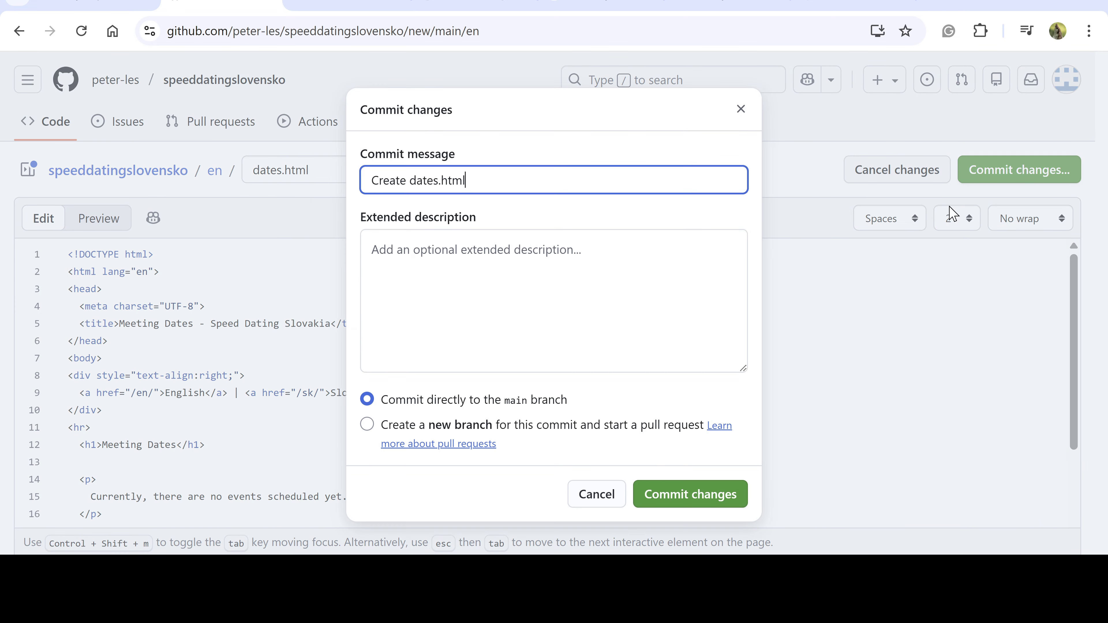
{"action": "left_click", "coordinate": [672, 498]}
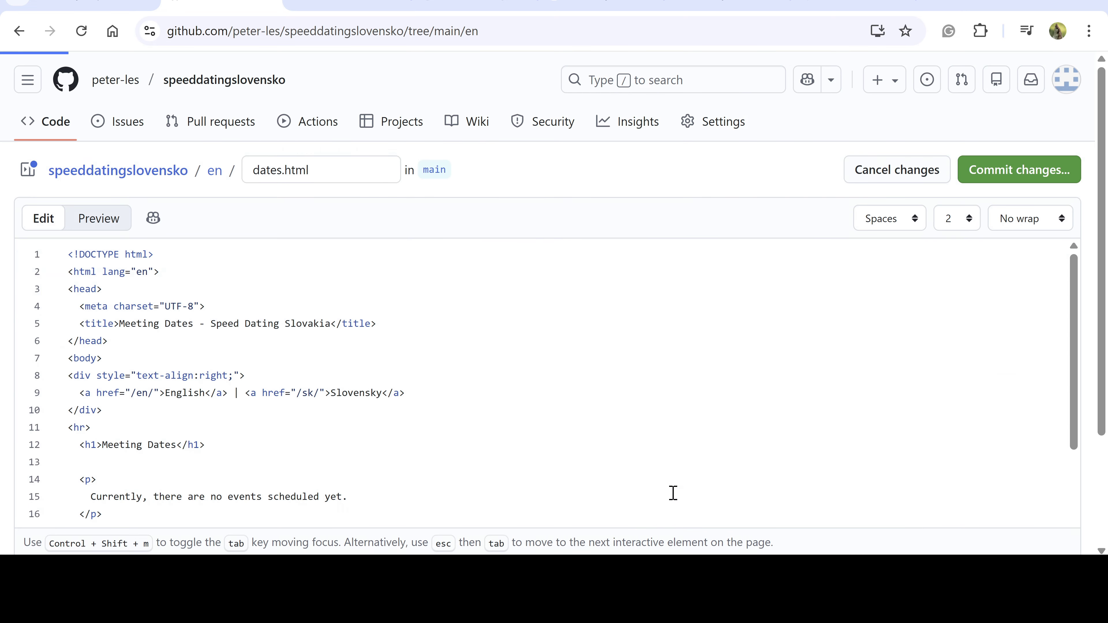
{"action": "left_click", "coordinate": [994, 178]}
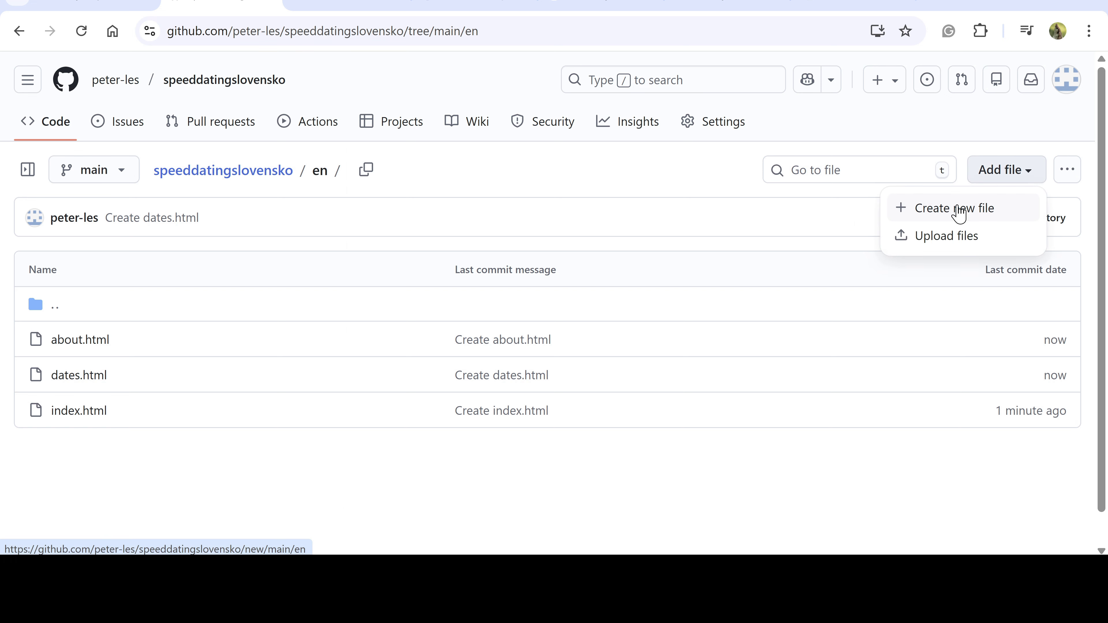
Commit contact.html in the en folder with the pasted Contact page HTML
{"action": "left_click", "coordinate": [956, 209]}
{"action": "type", "text": "contact.htm"}
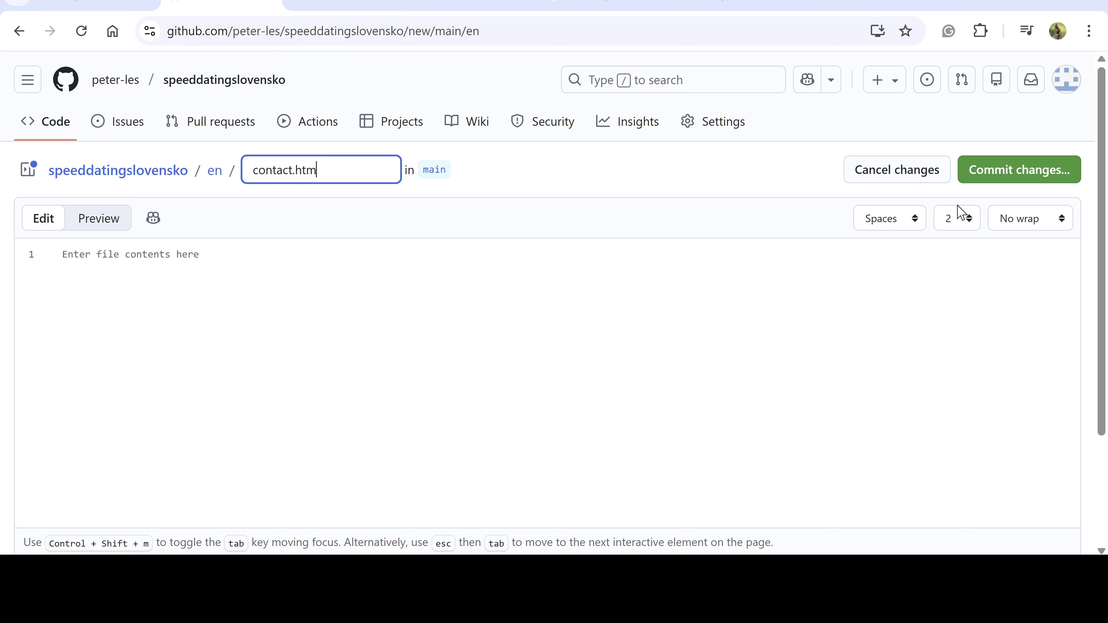
{"action": "left_click", "coordinate": [258, 333]}
{"action": "key", "text": "ctrl+v"}
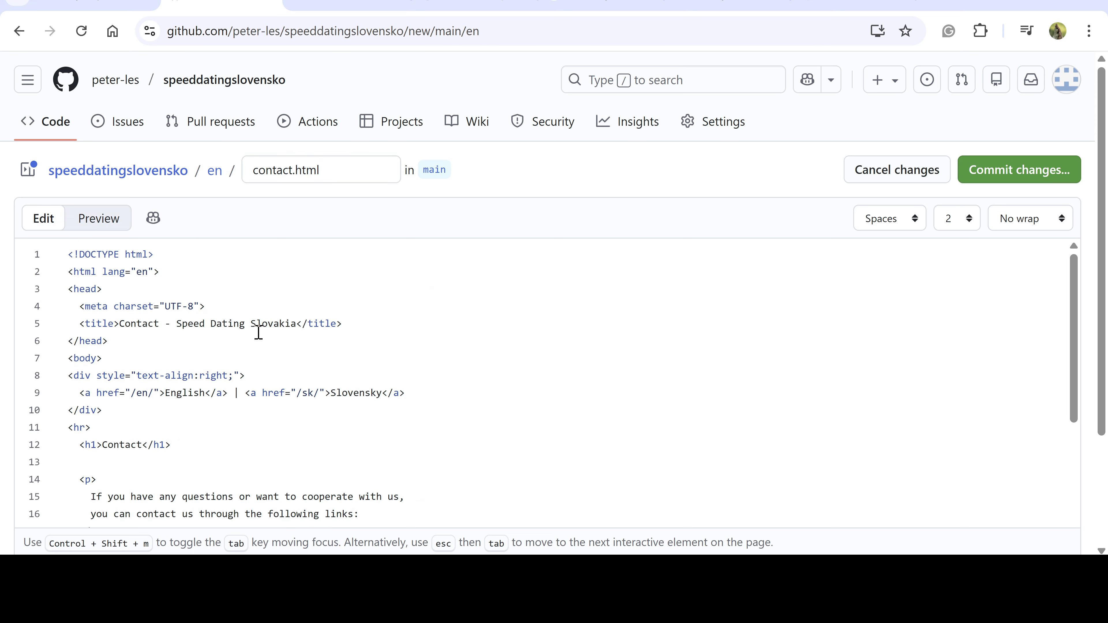
{"action": "left_click", "coordinate": [1000, 170]}
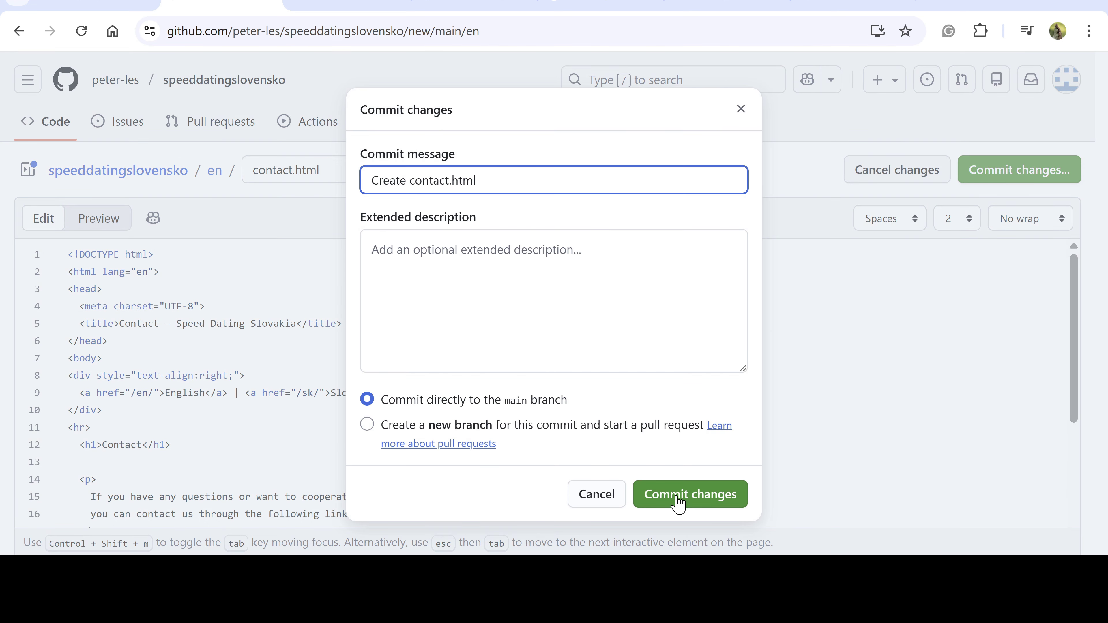
{"action": "left_click", "coordinate": [679, 502]}
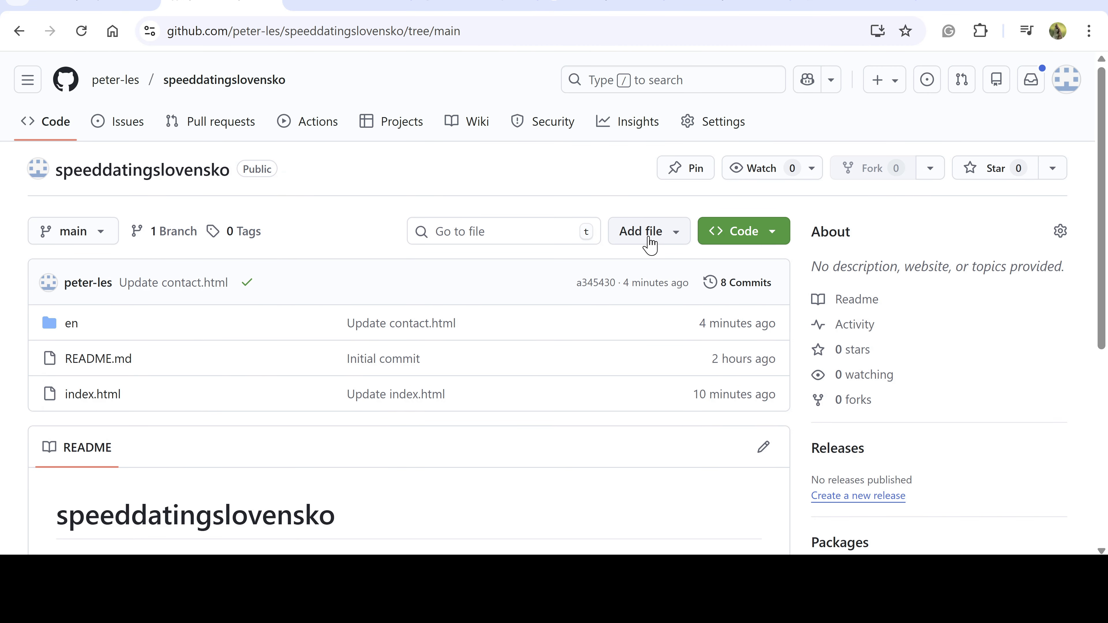
Create the images folder by committing an empty images/.gitkeep file
{"action": "left_click", "coordinate": [650, 241]}
{"action": "left_click", "coordinate": [663, 271]}
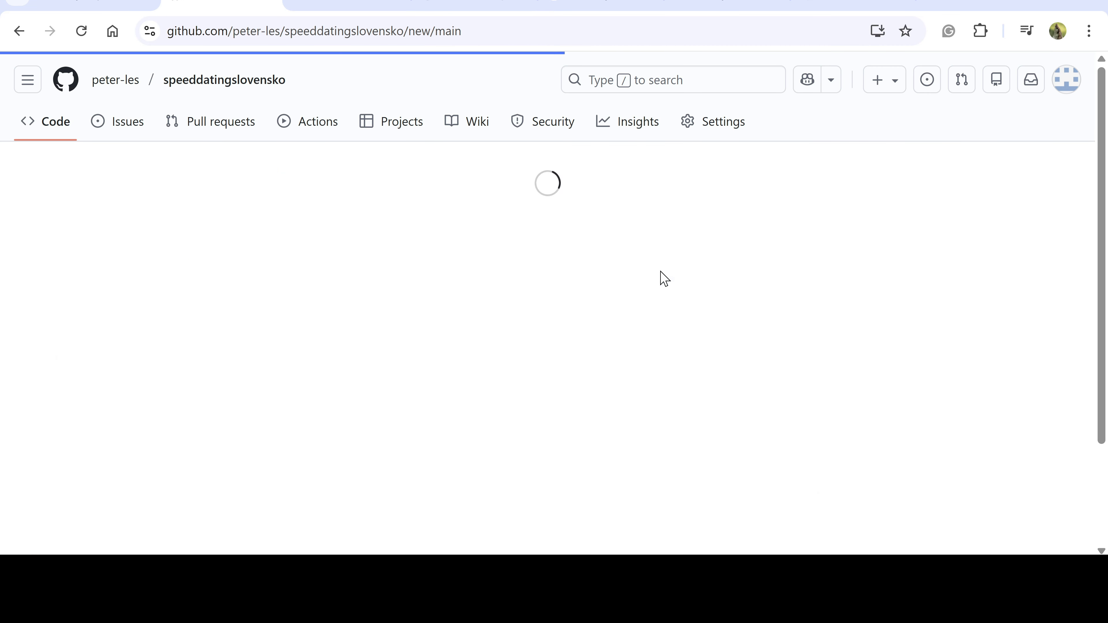
{"action": "type", "text": "images-"}
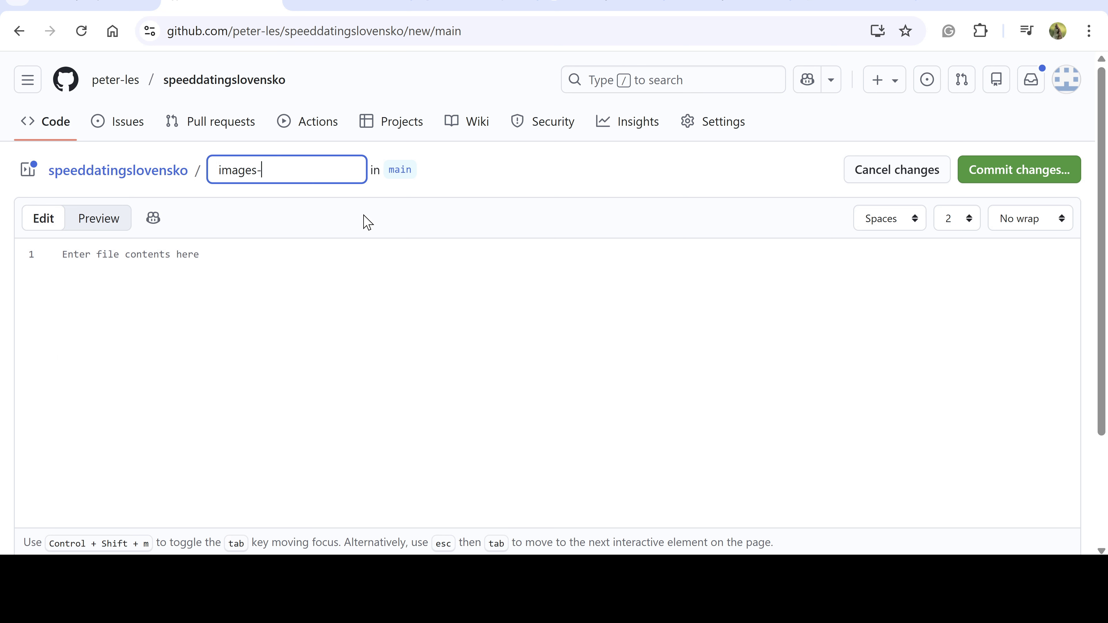
{"action": "type", "text": "s/"}
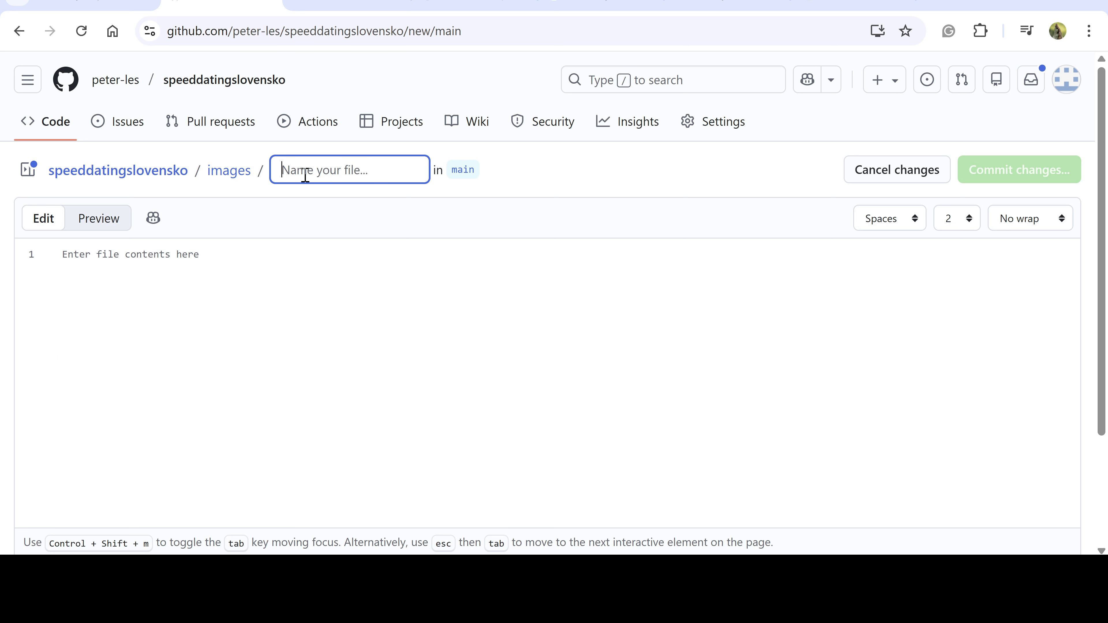
{"action": "type", "text": ".gitkeep"}
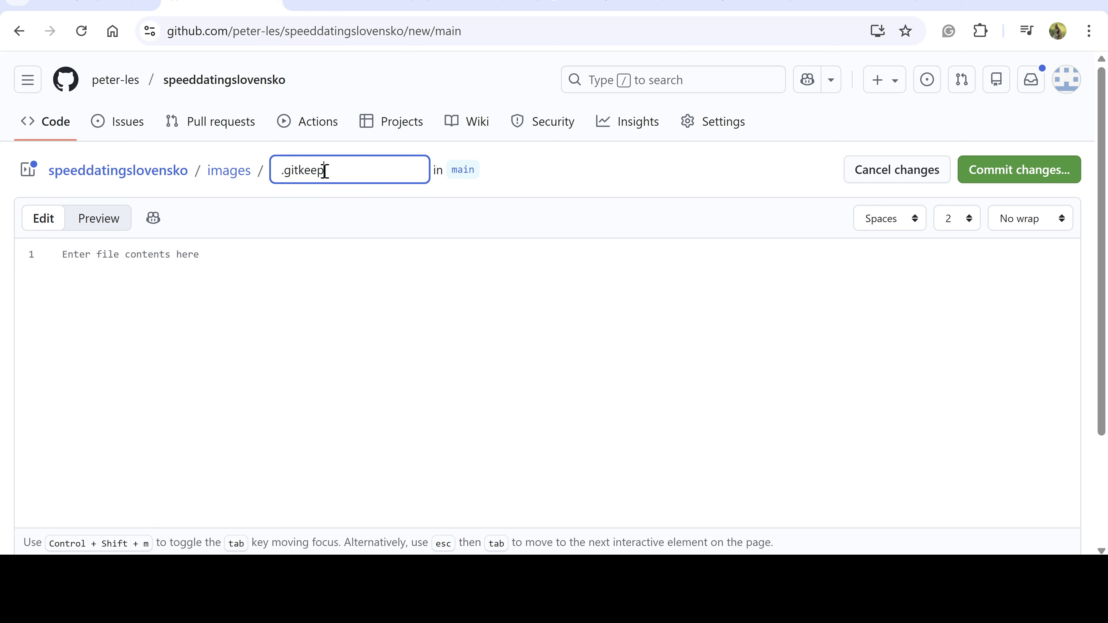
{"action": "left_click", "coordinate": [1005, 184]}
{"action": "left_click", "coordinate": [704, 496]}
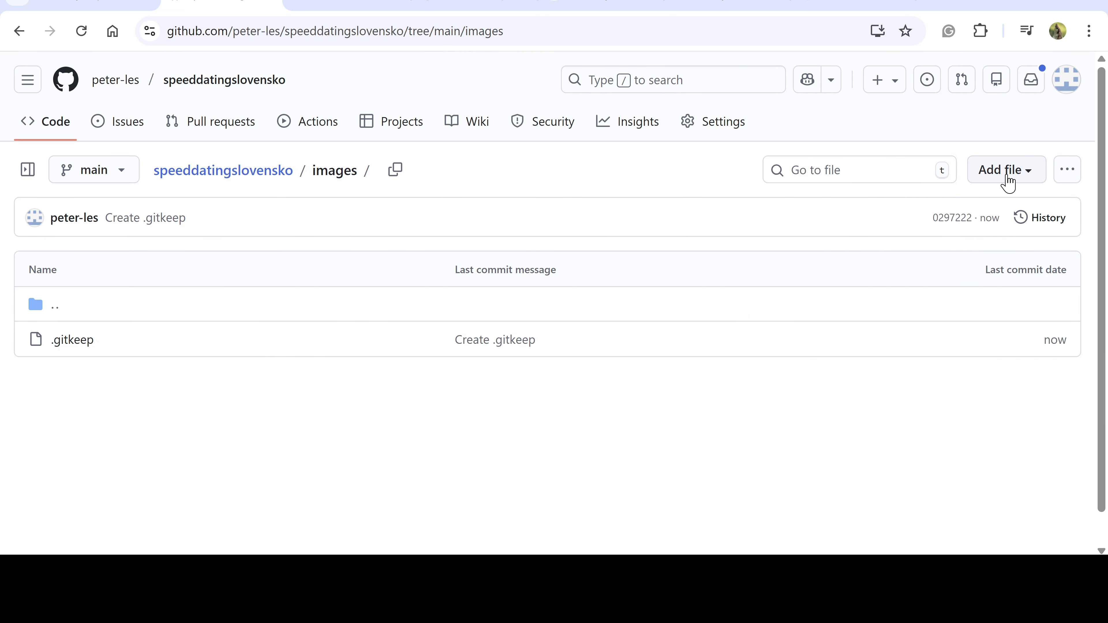
{"action": "left_click", "coordinate": [1002, 175]}
Upload ProfileImage4.png into the images folder, commit it, and check the folder listing
{"action": "left_click", "coordinate": [954, 237]}
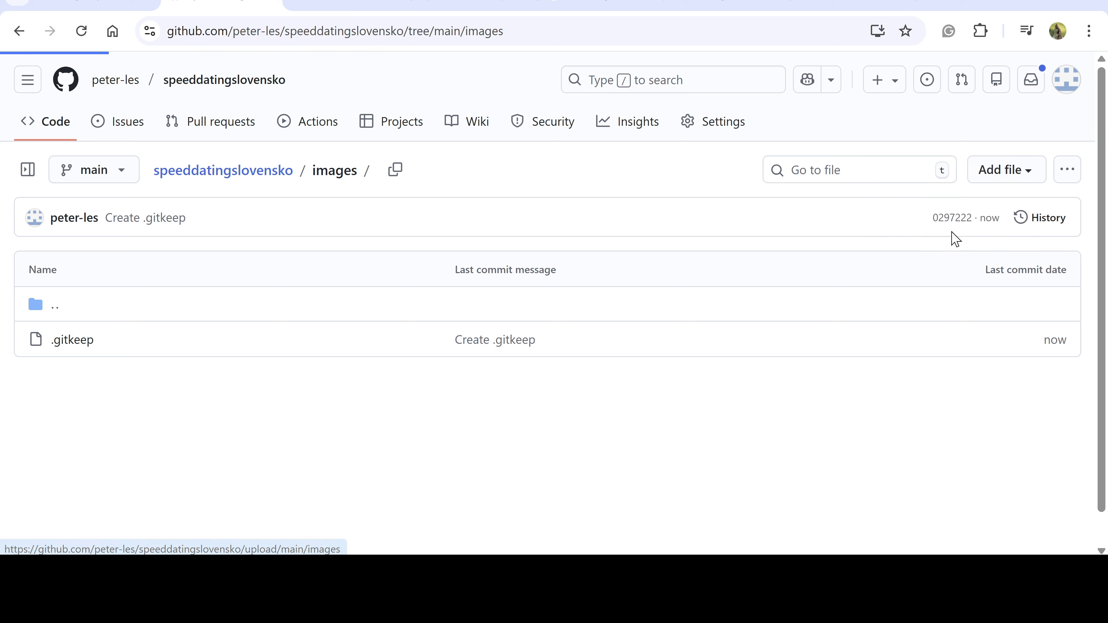
{"action": "left_click_drag", "start_coordinate": [750, 378], "coordinate": [639, 367]}
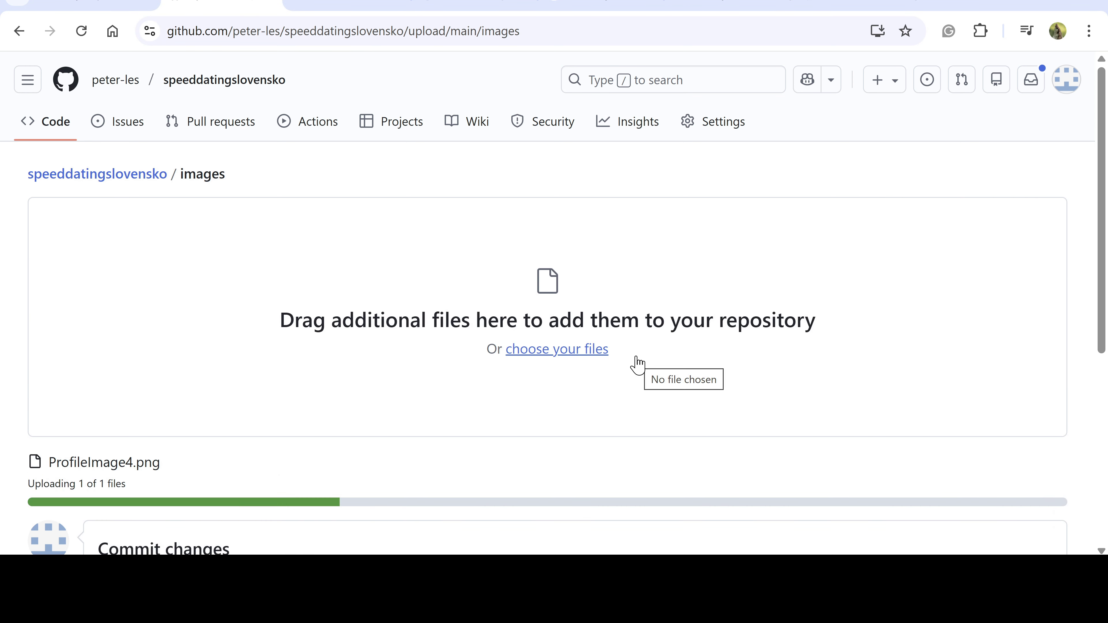
{"action": "scroll", "coordinate": [191, 384], "scroll_direction": "down", "scroll_amount": 5}
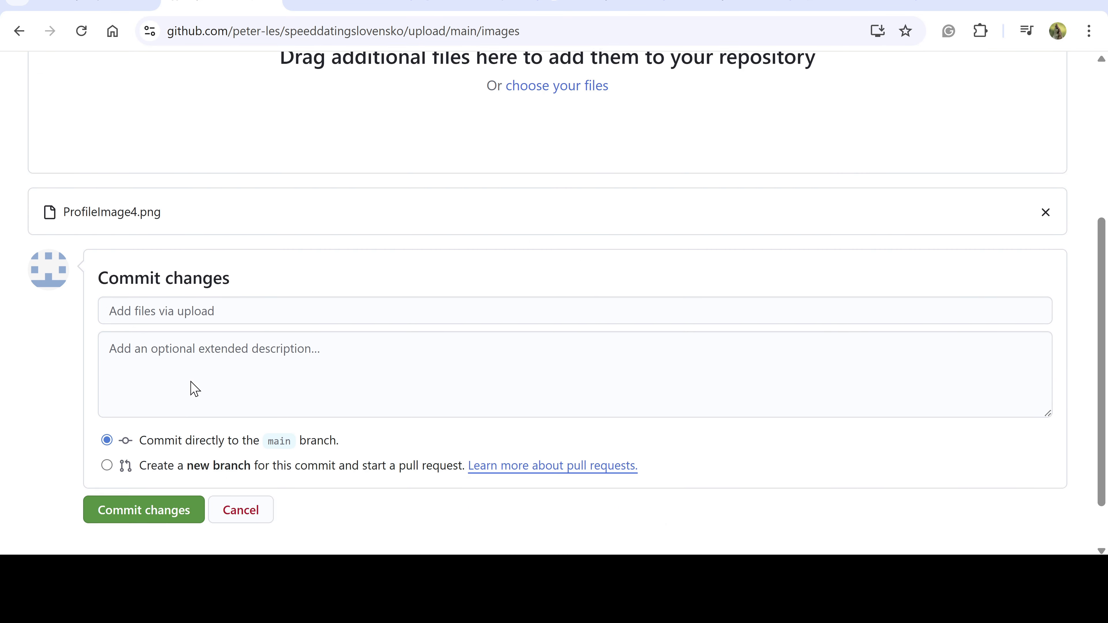
{"action": "scroll", "coordinate": [175, 458], "scroll_direction": "up", "scroll_amount": 1}
{"action": "left_click", "coordinate": [154, 541]}
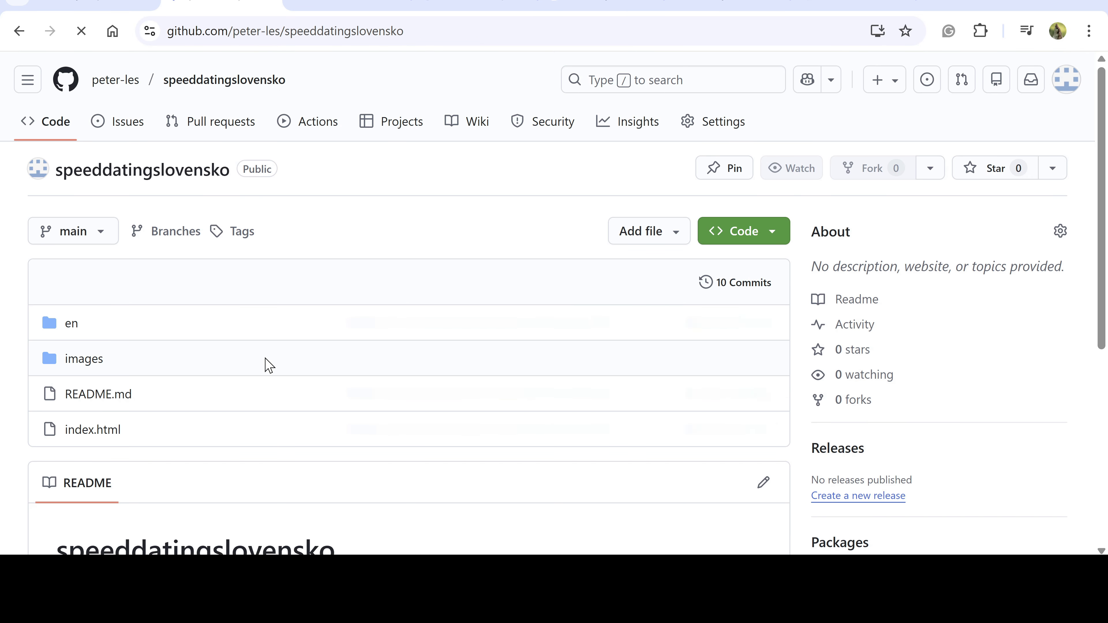
{"action": "left_click", "coordinate": [83, 359]}
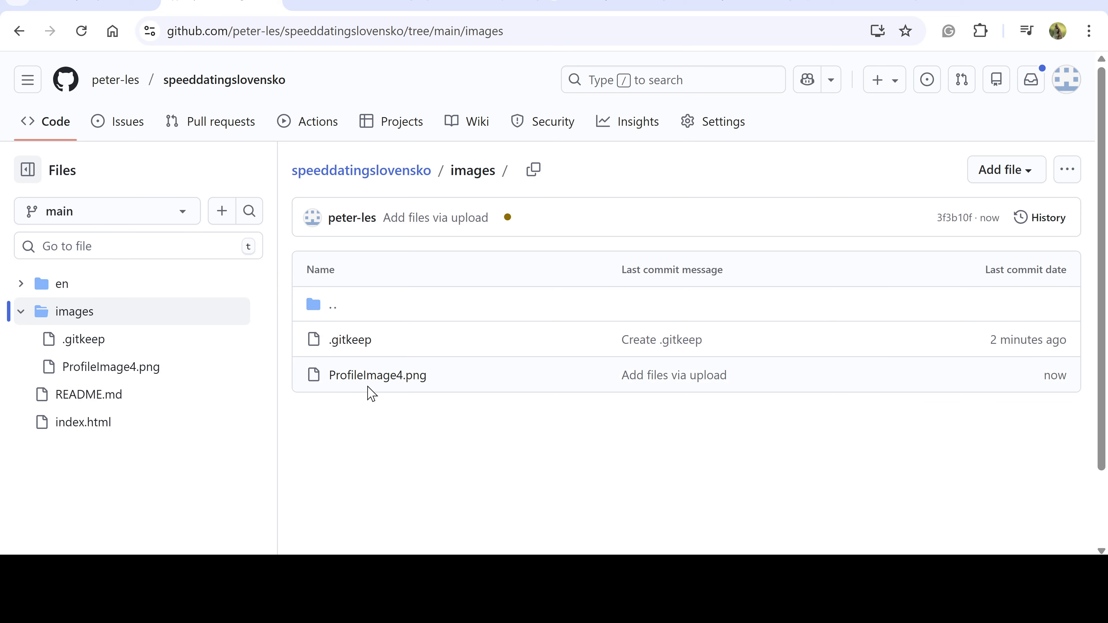
{"action": "key", "text": "alt+Left"}
Open en/about.html in the editor and scroll down to the 'Who am I?' section
{"action": "left_click", "coordinate": [69, 325]}
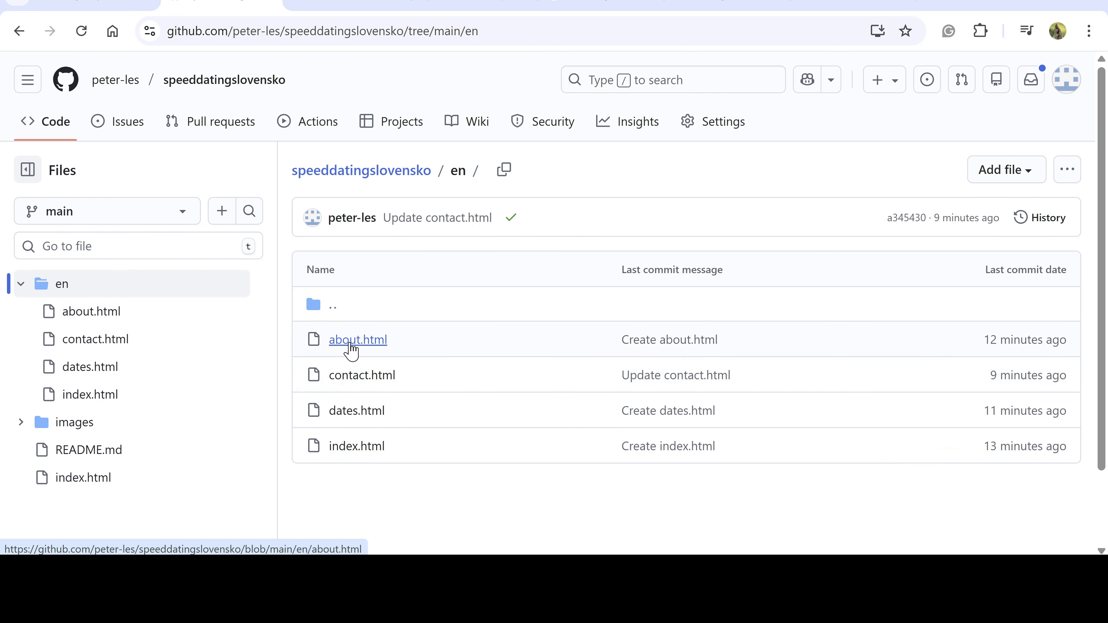
{"action": "left_click", "coordinate": [350, 345]}
{"action": "left_click", "coordinate": [1009, 272]}
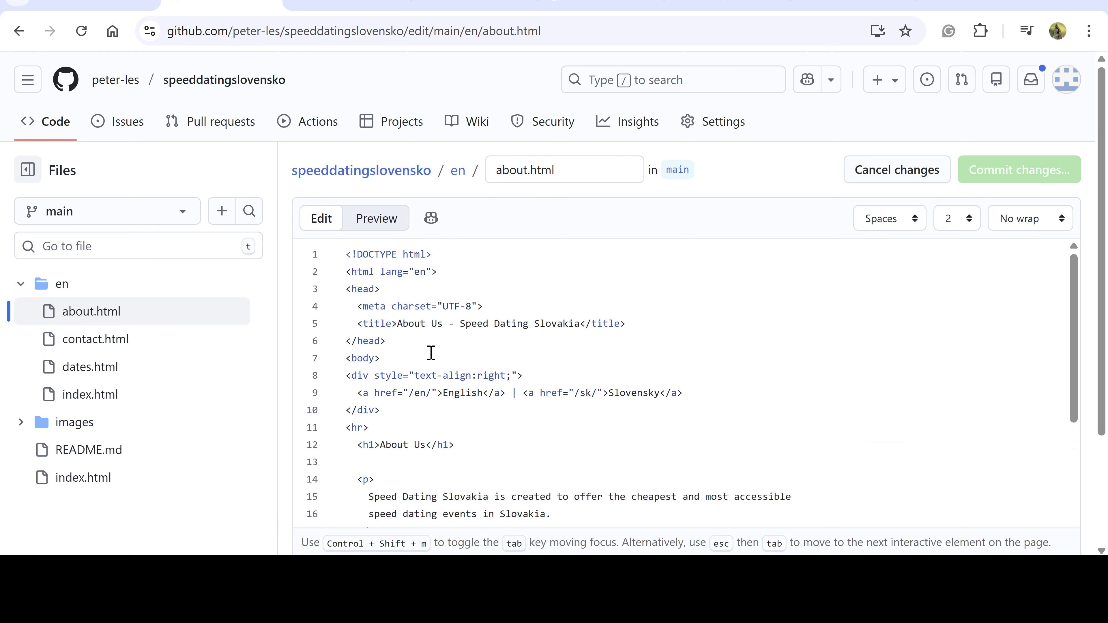
{"action": "scroll", "coordinate": [431, 352], "scroll_direction": "down", "scroll_amount": 4}
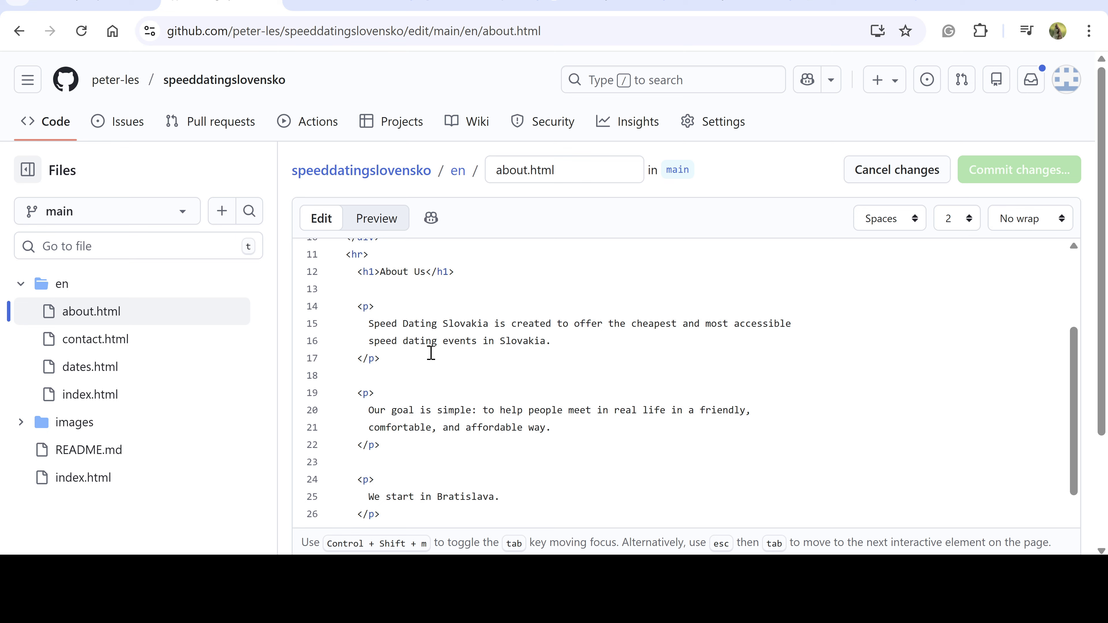
{"action": "scroll", "coordinate": [431, 352], "scroll_direction": "down", "scroll_amount": 5}
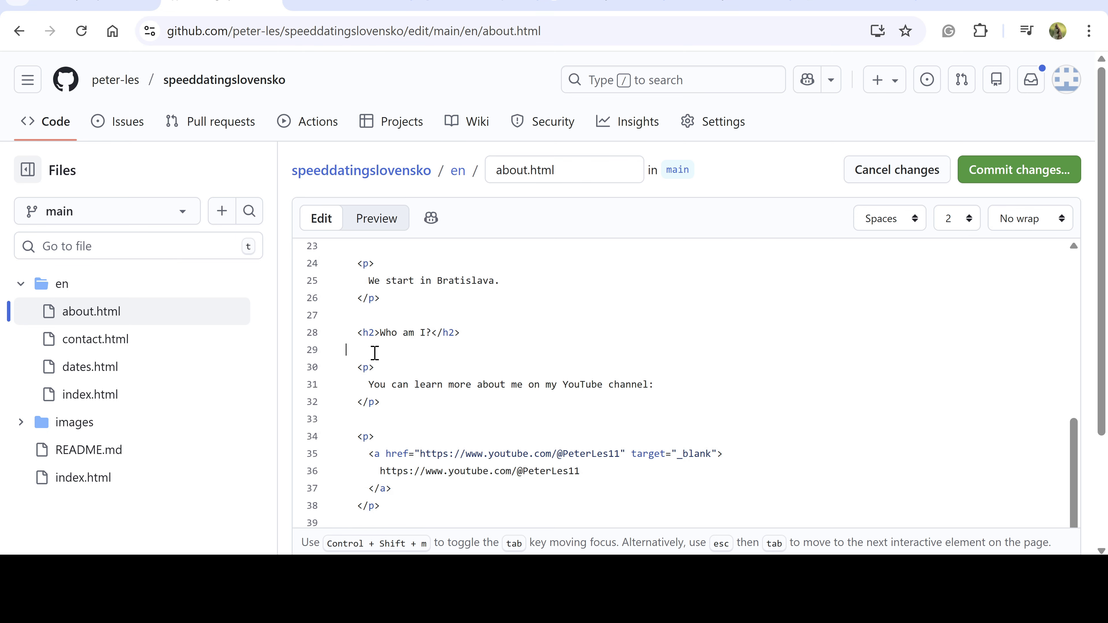
Paste <img src="/images/ProfileImage4.png"> on line 29 and commit the change
{"action": "type", "text": "<img src=\"/images/ProfileImage4.png\">"}
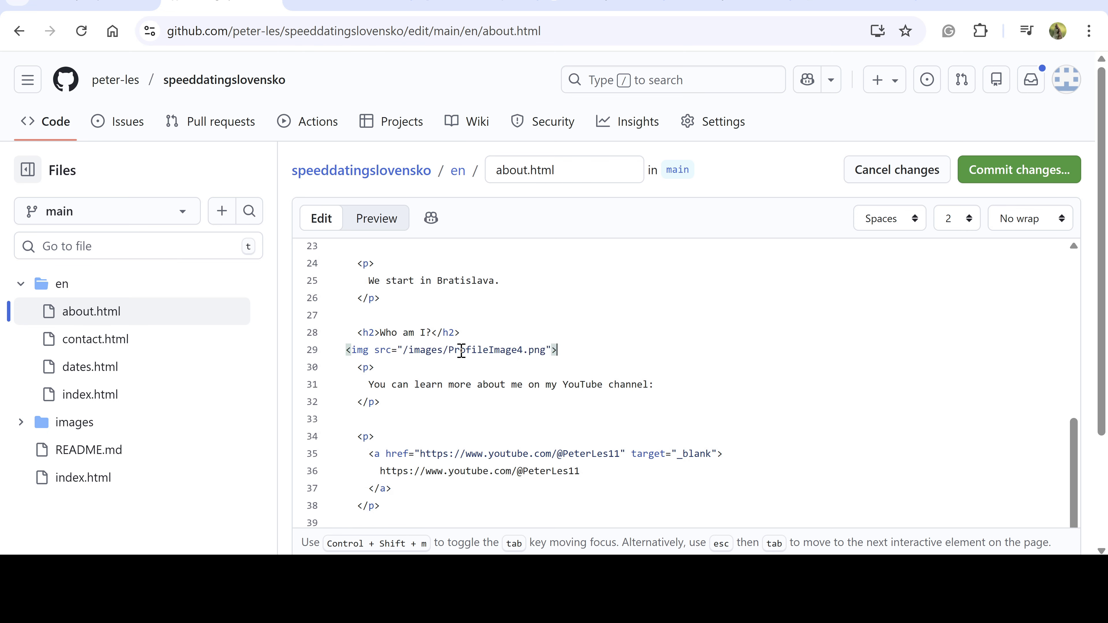
{"action": "left_click_drag", "start_coordinate": [449, 350], "coordinate": [547, 350]}
{"action": "left_click", "coordinate": [1004, 174]}
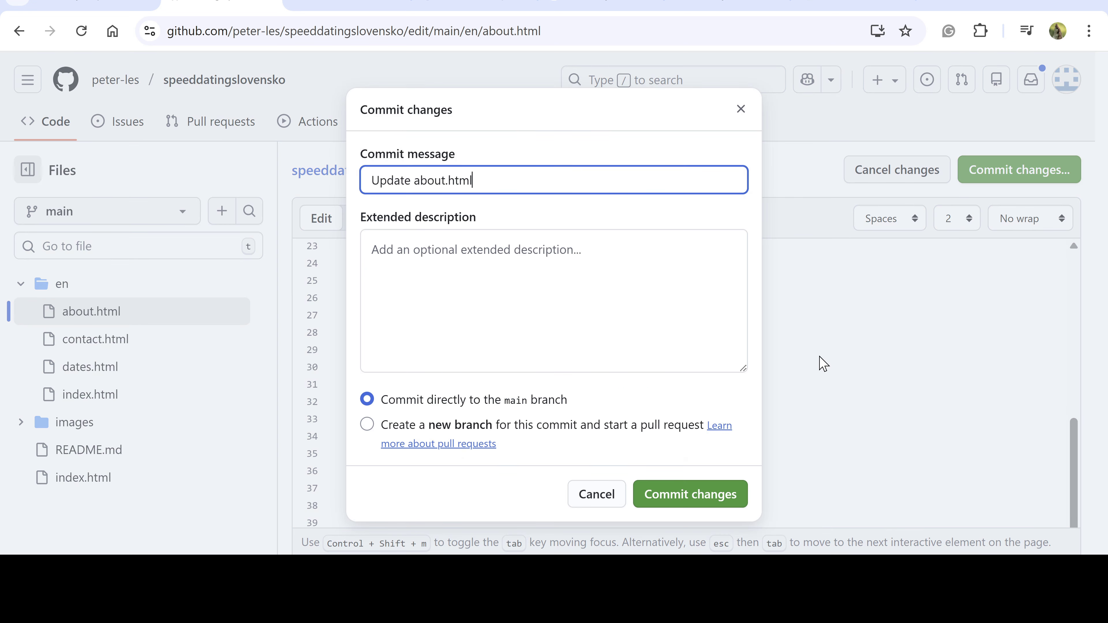
{"action": "left_click", "coordinate": [707, 497]}
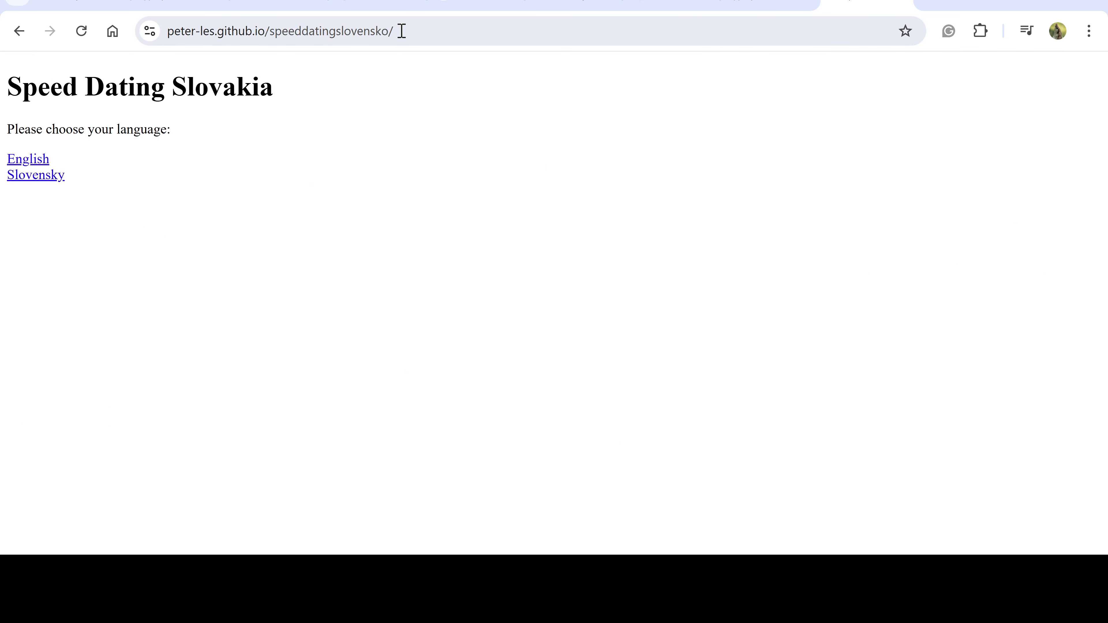
On the live site, open the English About Us page to confirm the profile photo appears
{"action": "left_click_drag", "start_coordinate": [402, 30], "coordinate": [151, 31]}
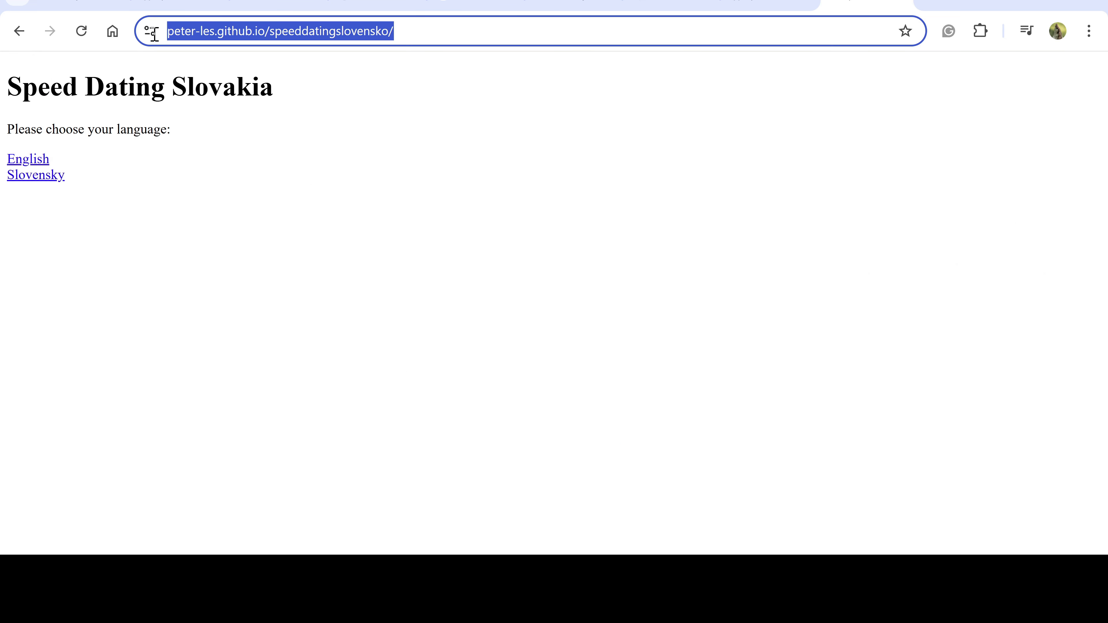
{"action": "left_click", "coordinate": [31, 165]}
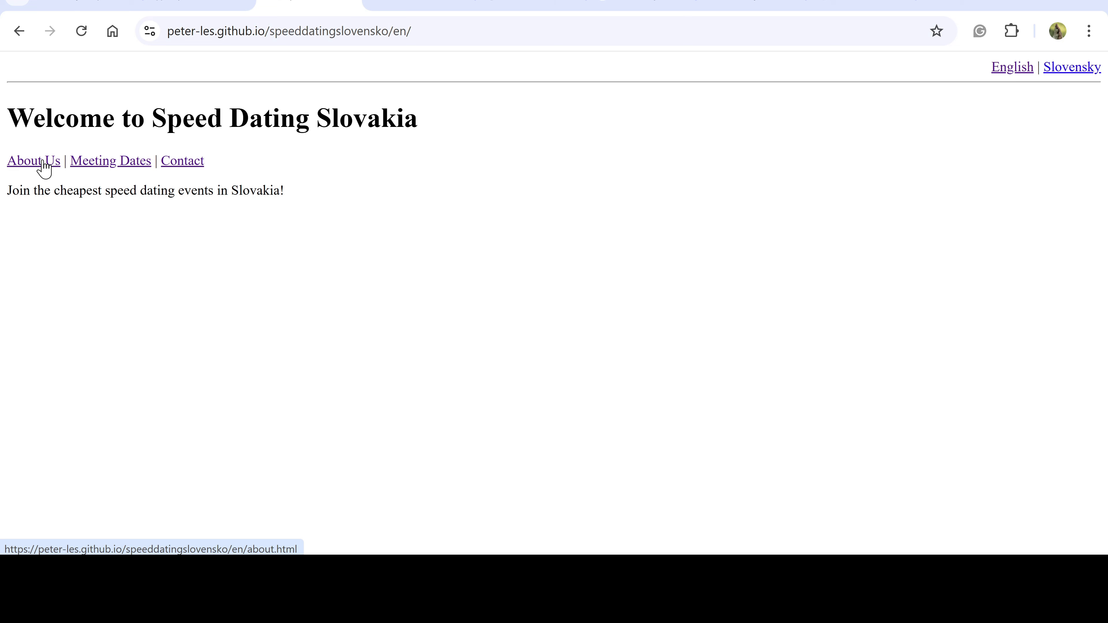
{"action": "left_click", "coordinate": [42, 171]}
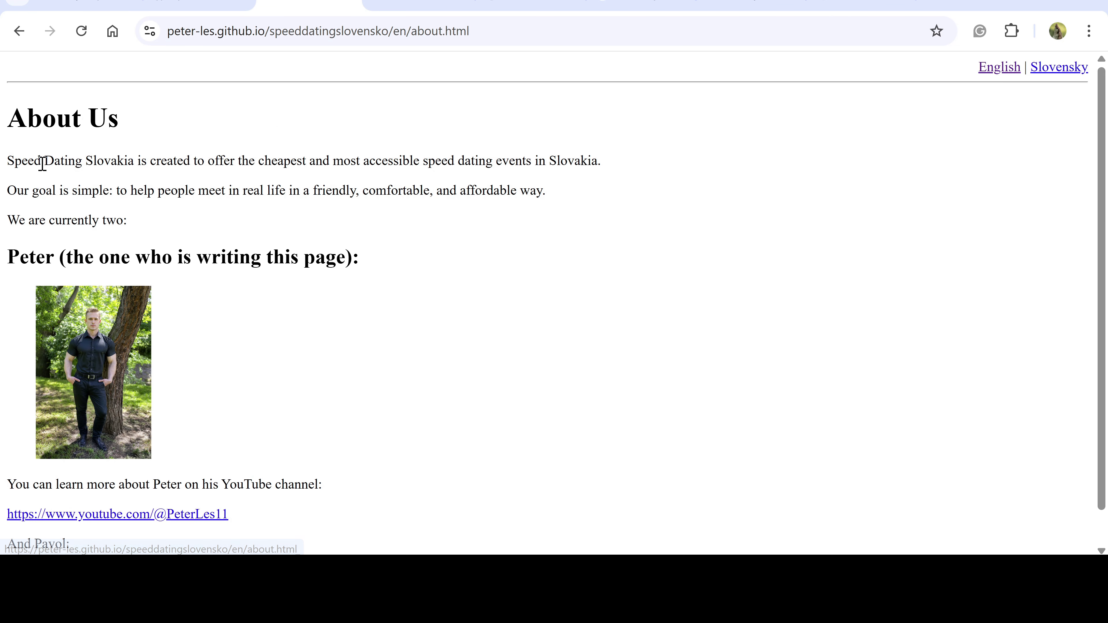
{"action": "scroll", "coordinate": [49, 481], "scroll_direction": "down", "scroll_amount": 2}
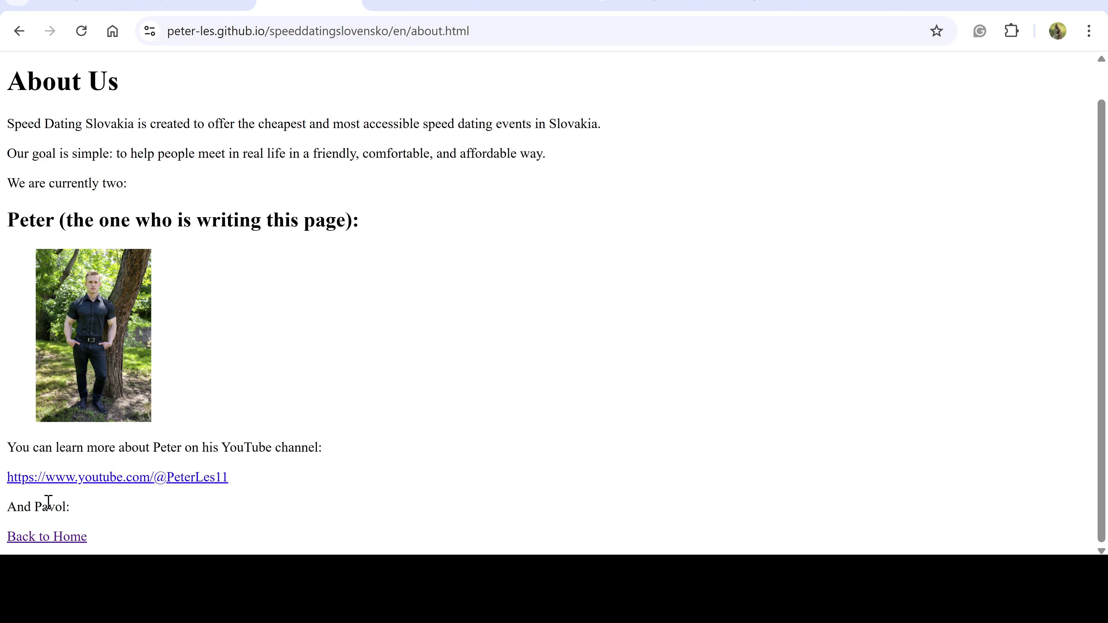
{"action": "left_click", "coordinate": [41, 536]}
Check the English Meeting Dates page, then open the Contact page
{"action": "left_click", "coordinate": [100, 162]}
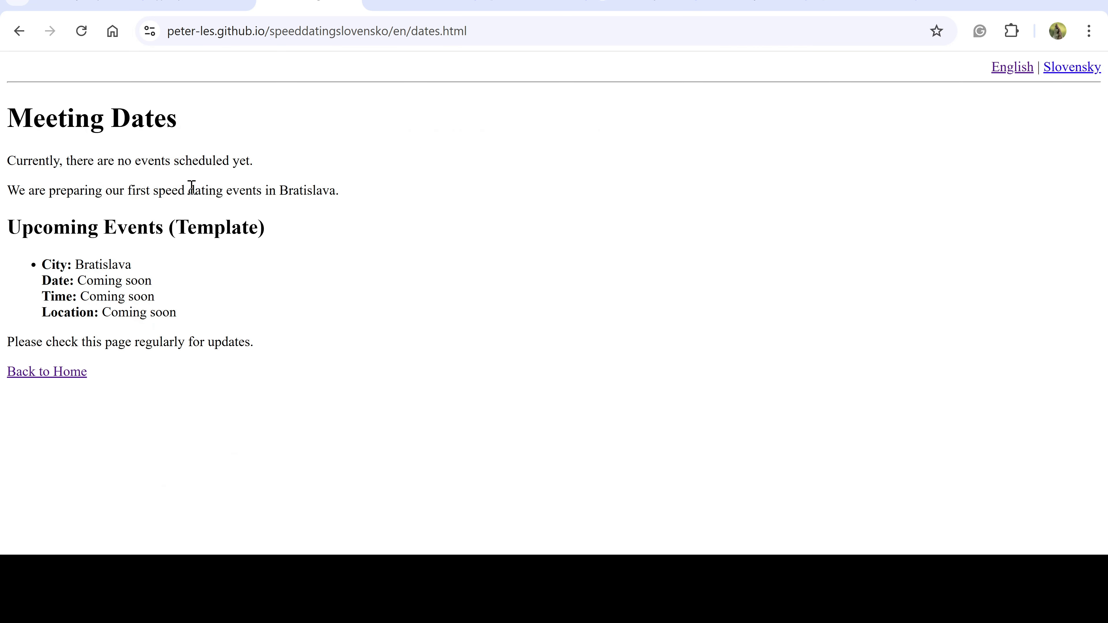
{"action": "left_click", "coordinate": [1019, 70]}
{"action": "left_click", "coordinate": [64, 377]}
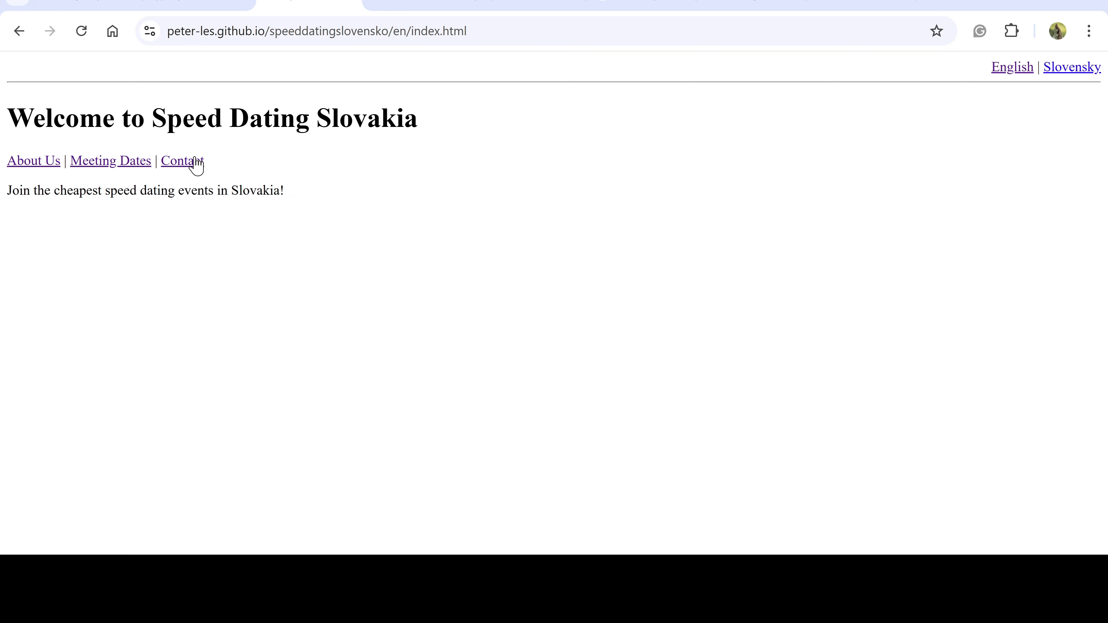
{"action": "left_click", "coordinate": [180, 169]}
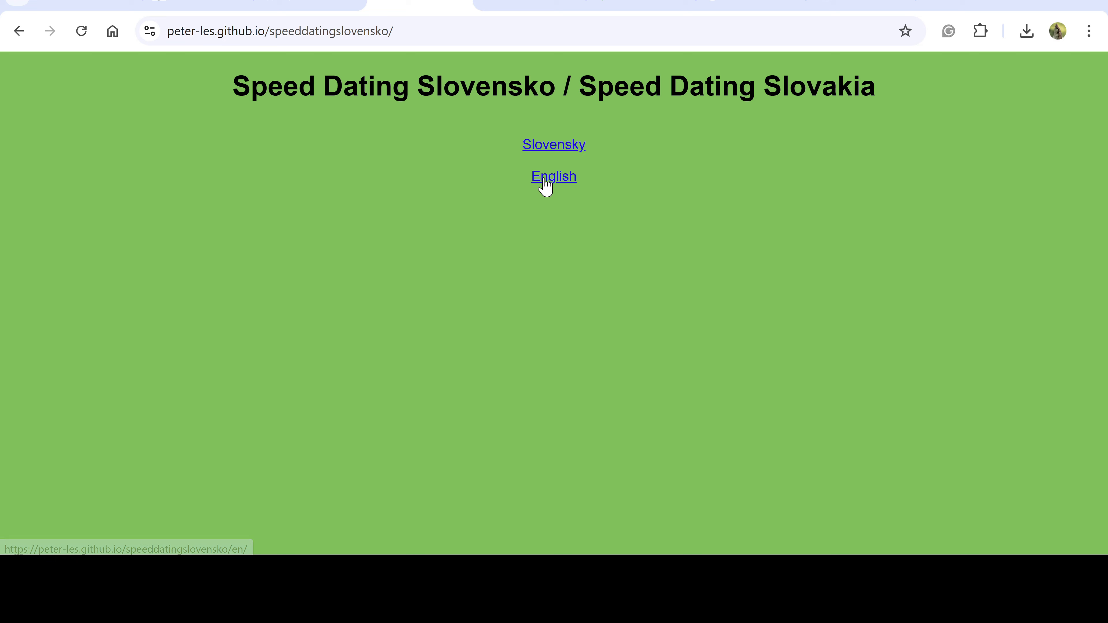
Open the restyled site's English version and review the About Us page
{"action": "left_click", "coordinate": [545, 178]}
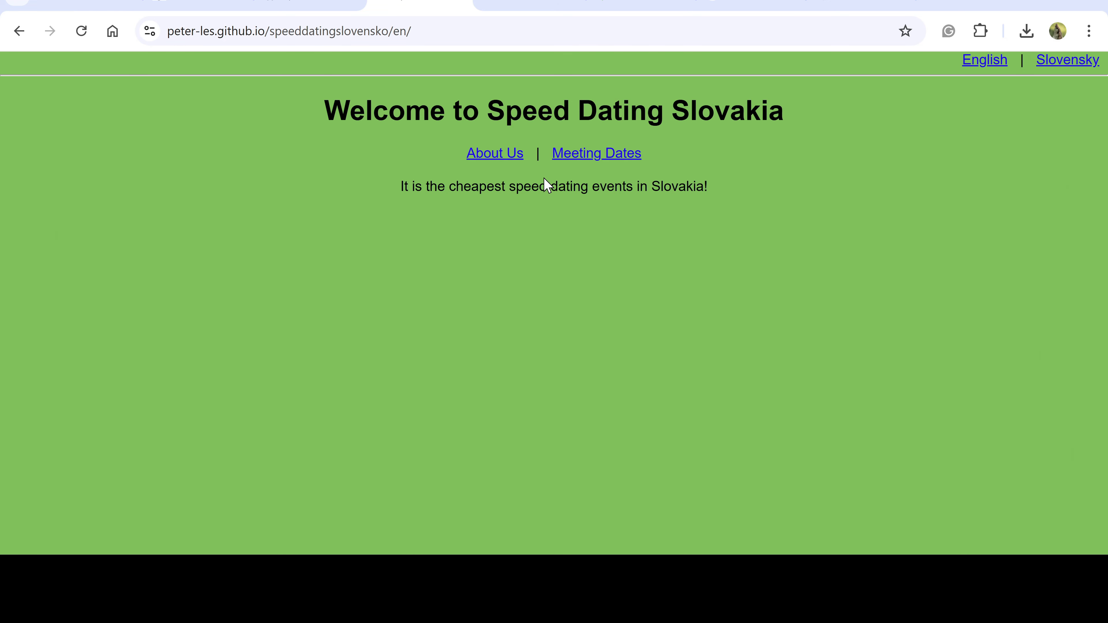
{"action": "left_click", "coordinate": [978, 65]}
{"action": "left_click", "coordinate": [503, 155]}
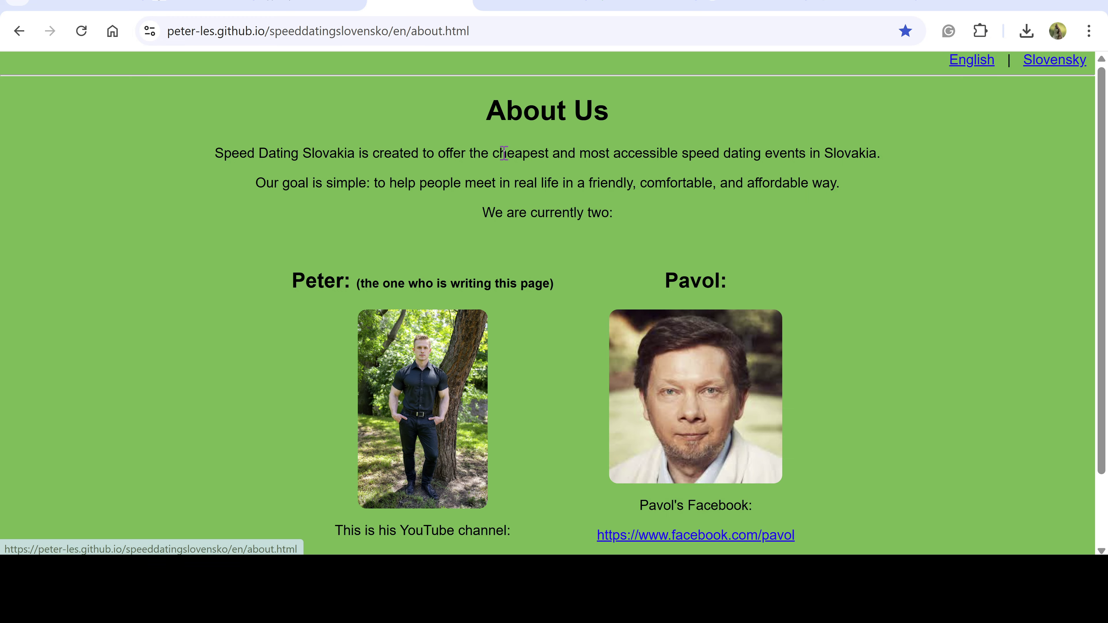
{"action": "scroll", "coordinate": [558, 338], "scroll_direction": "down", "scroll_amount": 2}
{"action": "scroll", "coordinate": [554, 332], "scroll_direction": "up", "scroll_amount": 2}
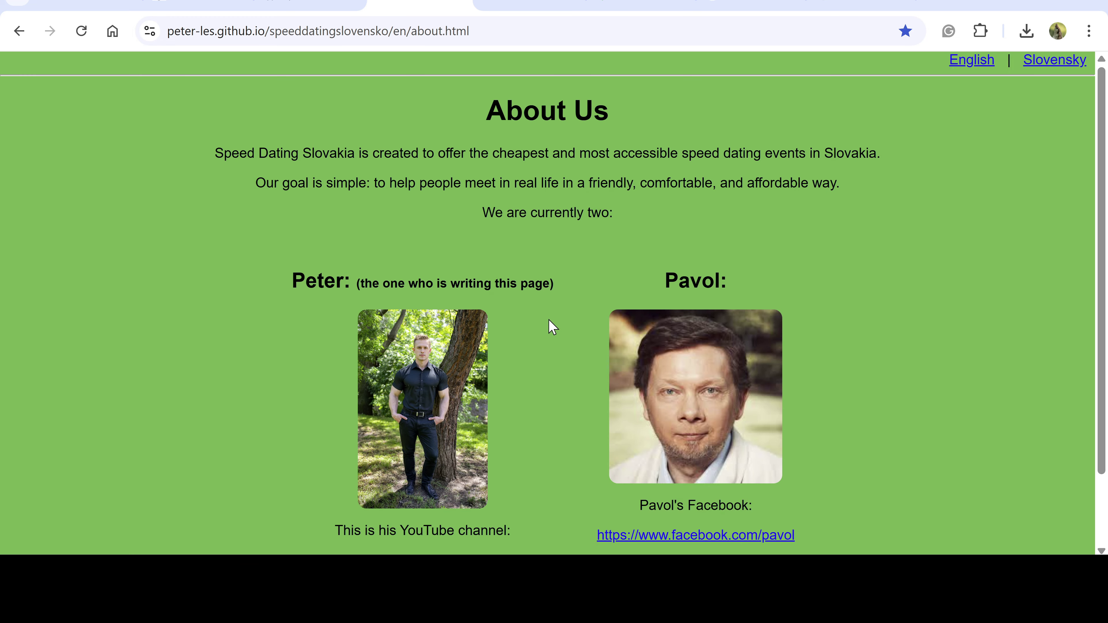
{"action": "scroll", "coordinate": [558, 313], "scroll_direction": "down", "scroll_amount": 2}
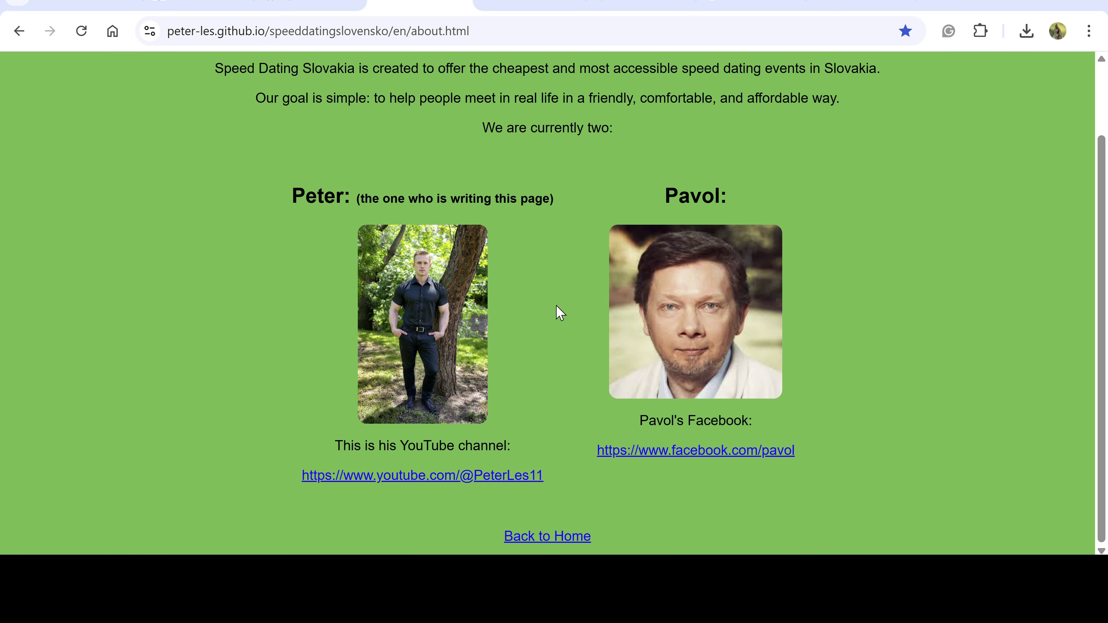
Review the Meeting Dates page and return to the English welcome page
{"action": "left_click", "coordinate": [551, 540]}
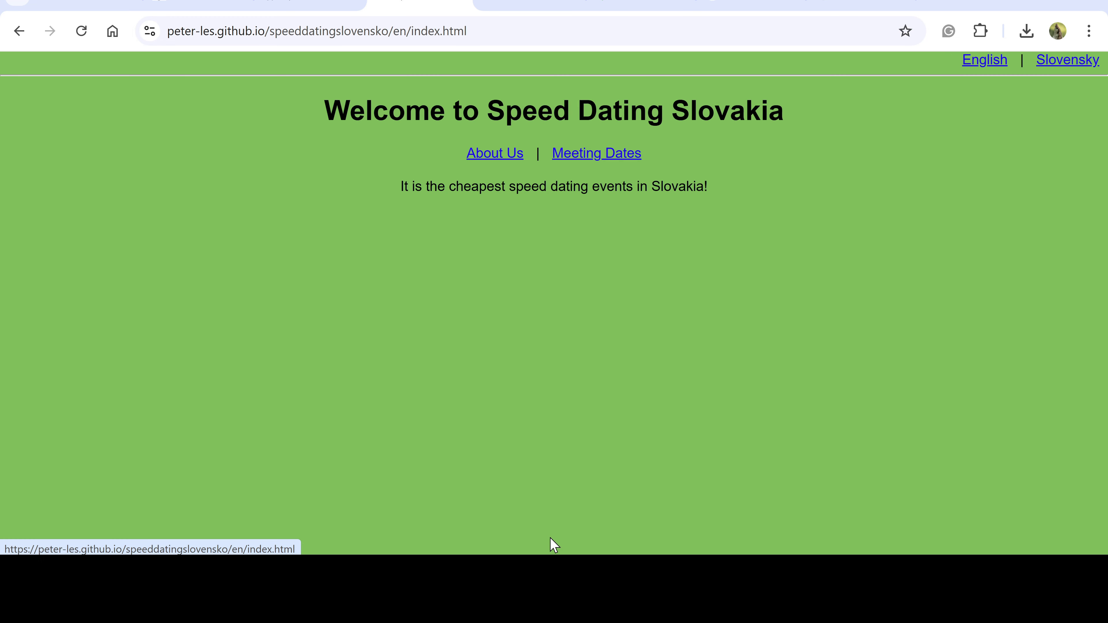
{"action": "left_click", "coordinate": [589, 162]}
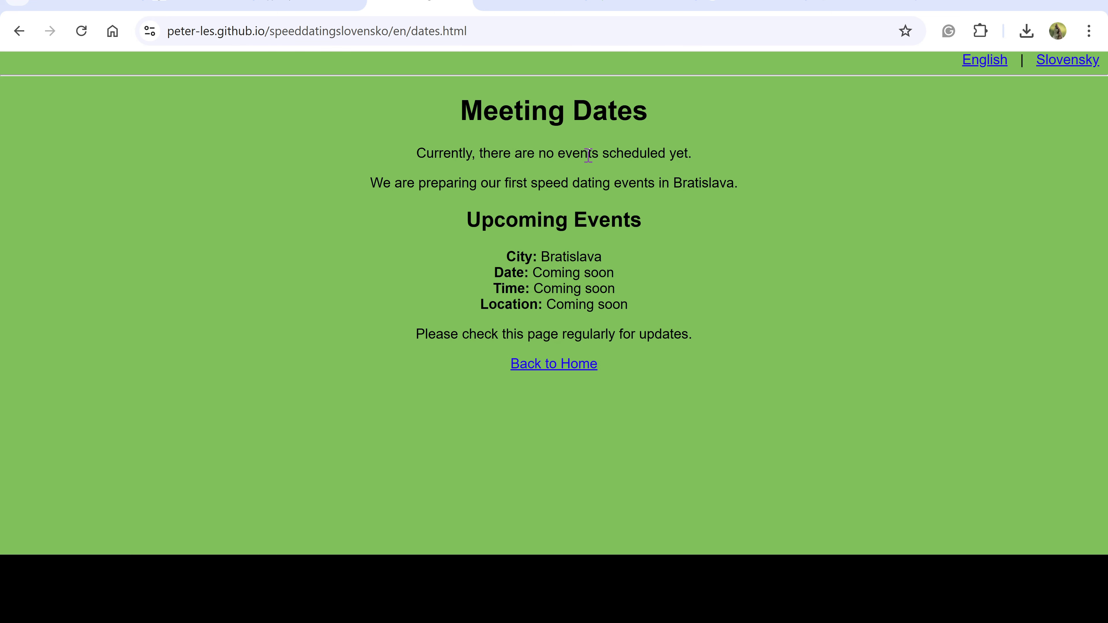
{"action": "left_click", "coordinate": [975, 63]}
{"action": "left_click", "coordinate": [559, 365]}
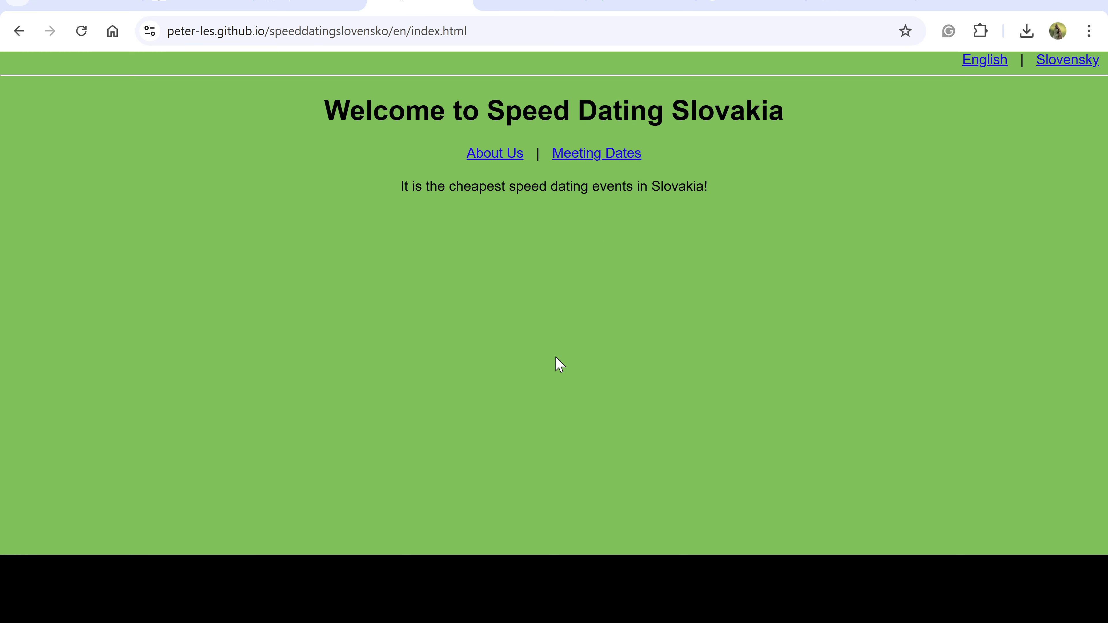